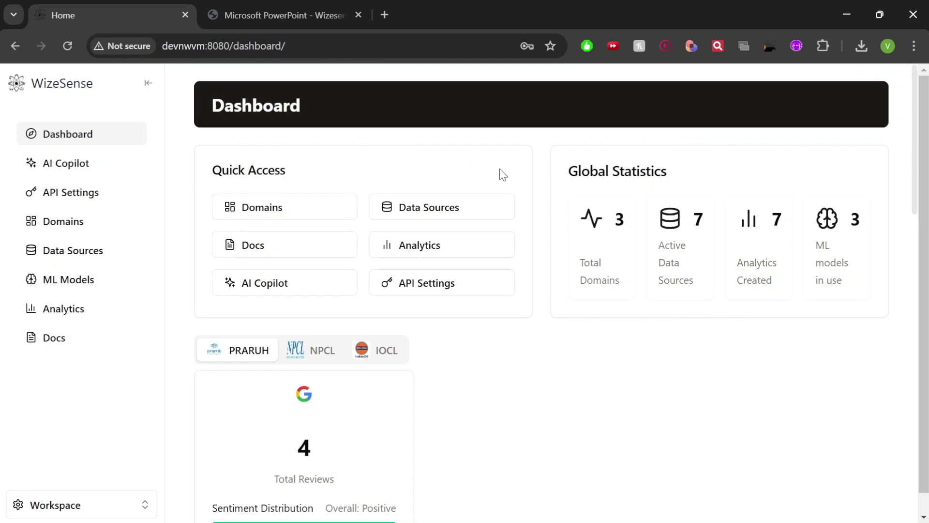
Switch the Dashboard to NPCL and review its 10 Excel, 10 X and 344 Google review charts
scroll(408, 349, down, 10)
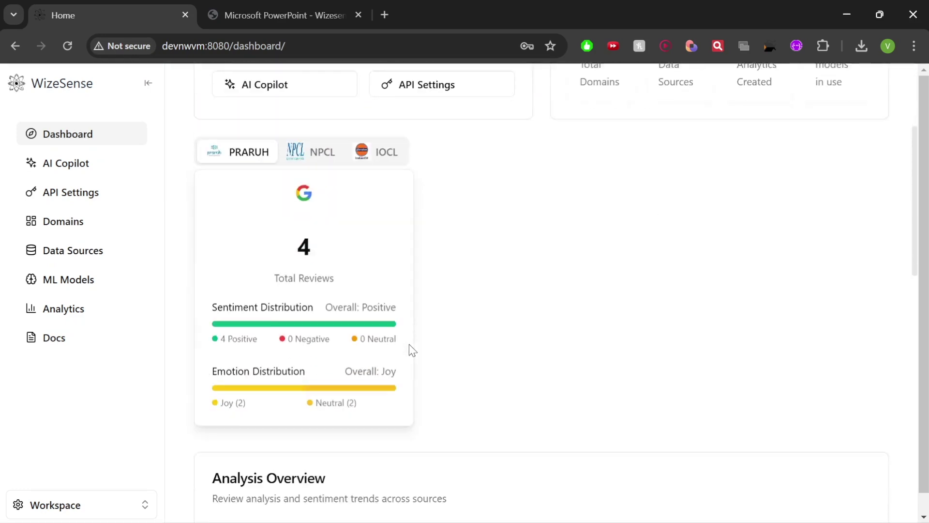
scroll(408, 352, up, 9)
click(297, 287)
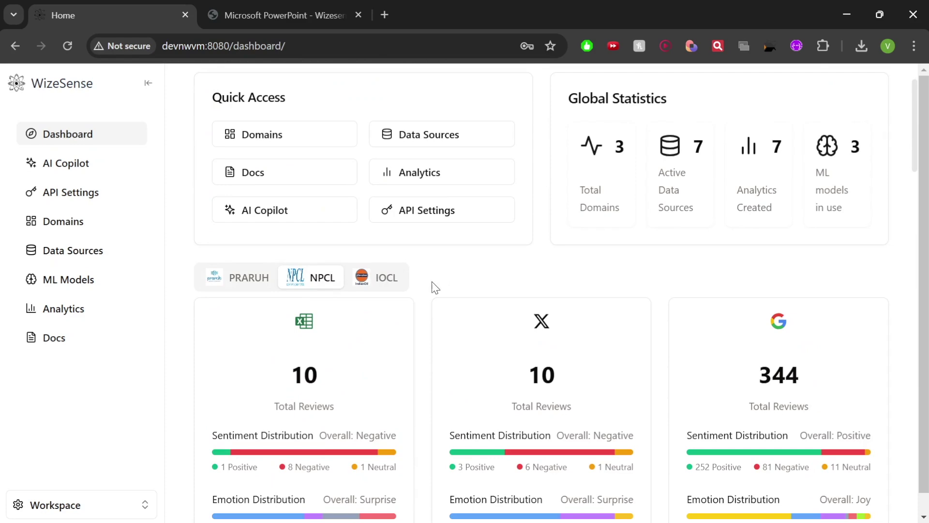
scroll(401, 300, down, 9)
scroll(401, 308, down, 20)
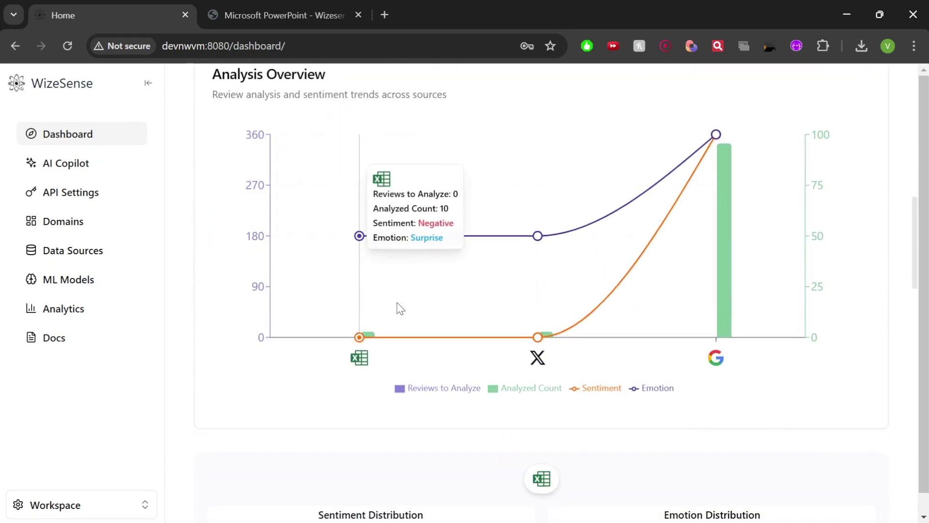
scroll(380, 355, up, 7)
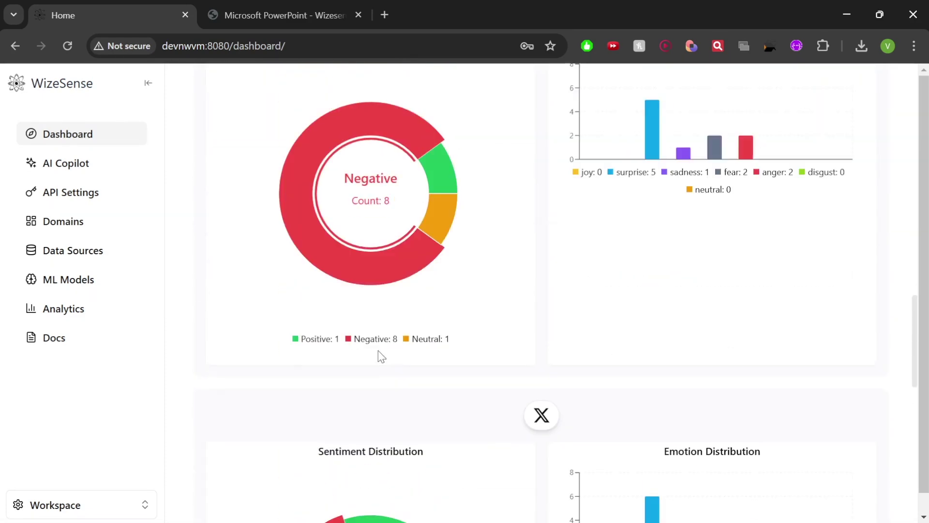
scroll(461, 265, up, 8)
scroll(564, 263, up, 12)
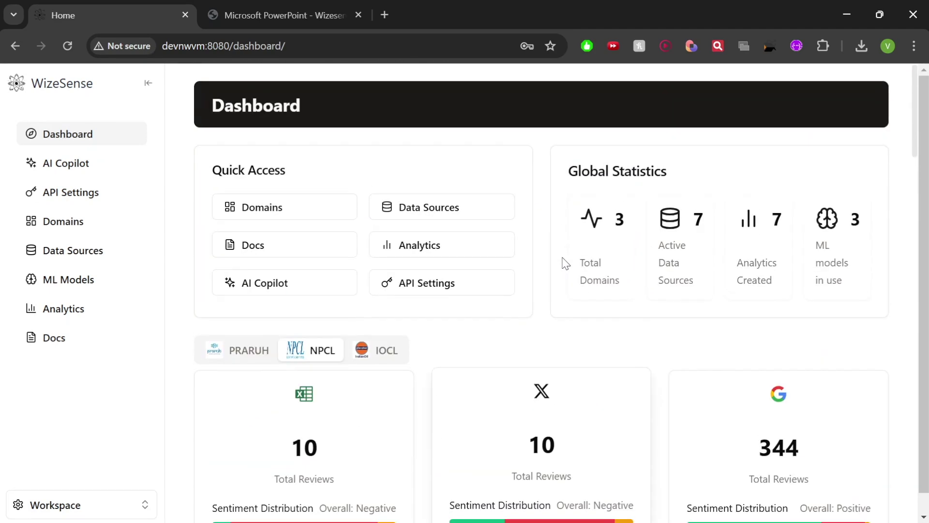
Open AI Copilot and send the message 'hello' in the chat
click(67, 166)
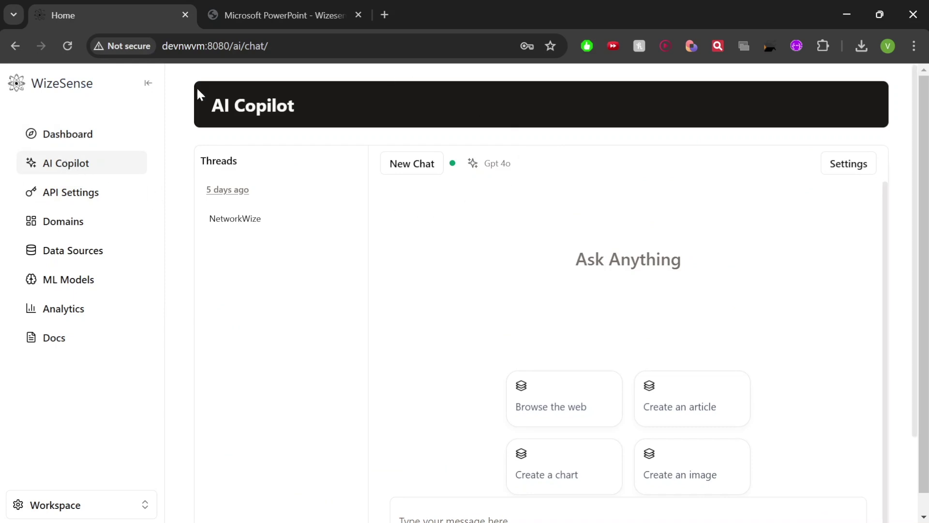
scroll(421, 339, down, 2)
click(431, 411)
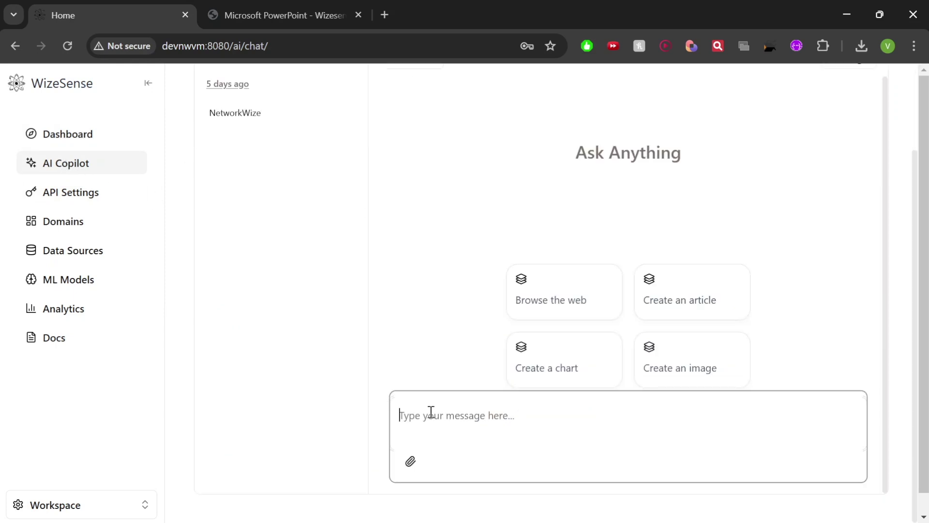
text(hello)
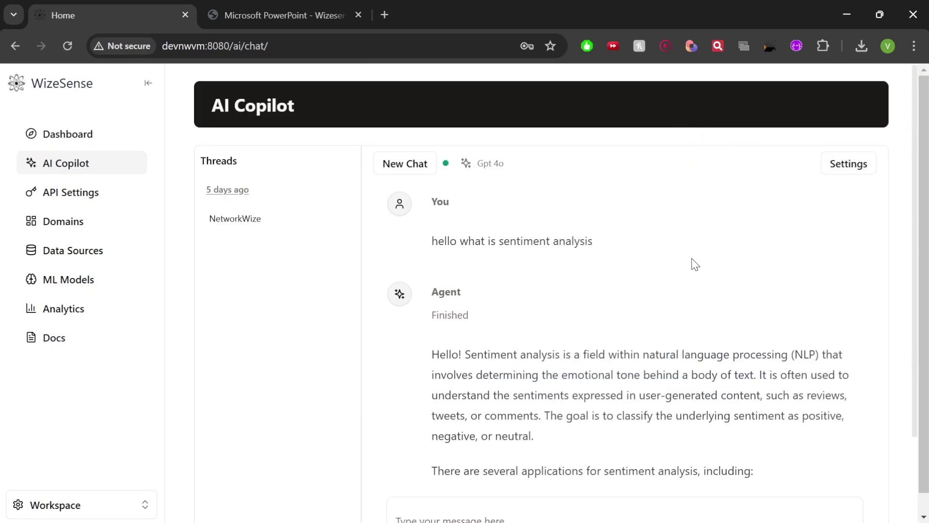
scroll(629, 338, down, 5)
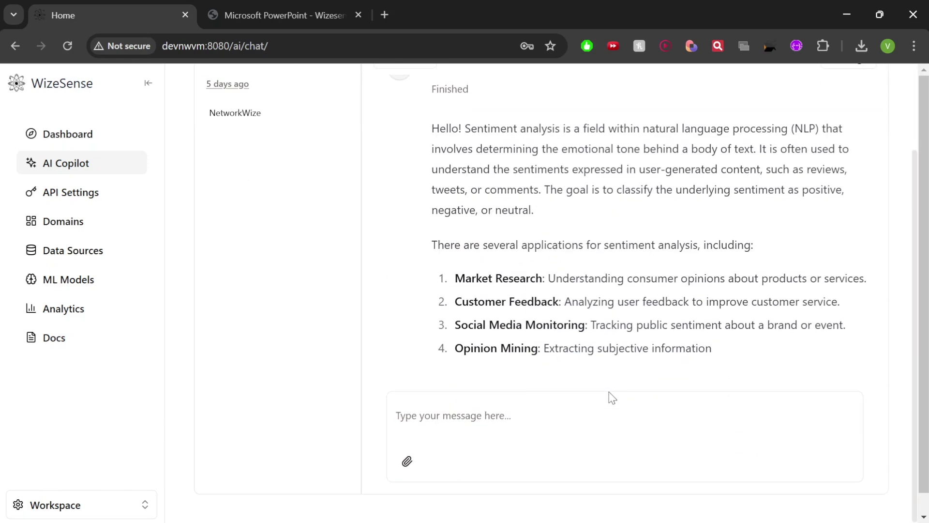
scroll(589, 253, up, 5)
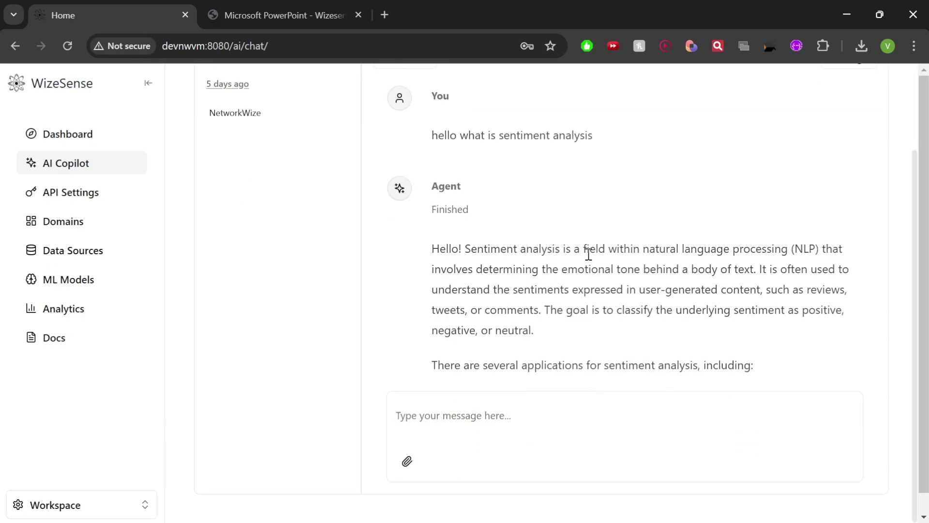
Look through the chat's mode and model options without saving, then go to API Settings Management
click(849, 164)
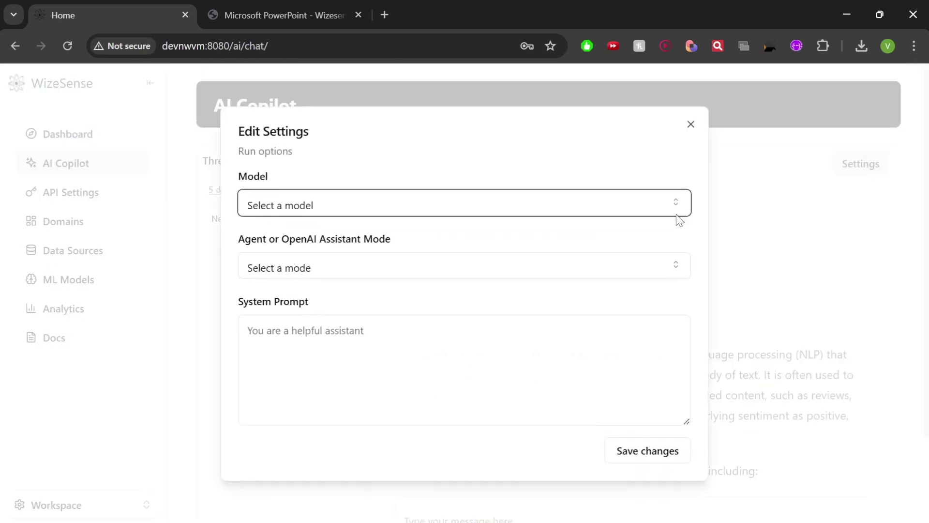
click(275, 274)
click(275, 274)
click(270, 213)
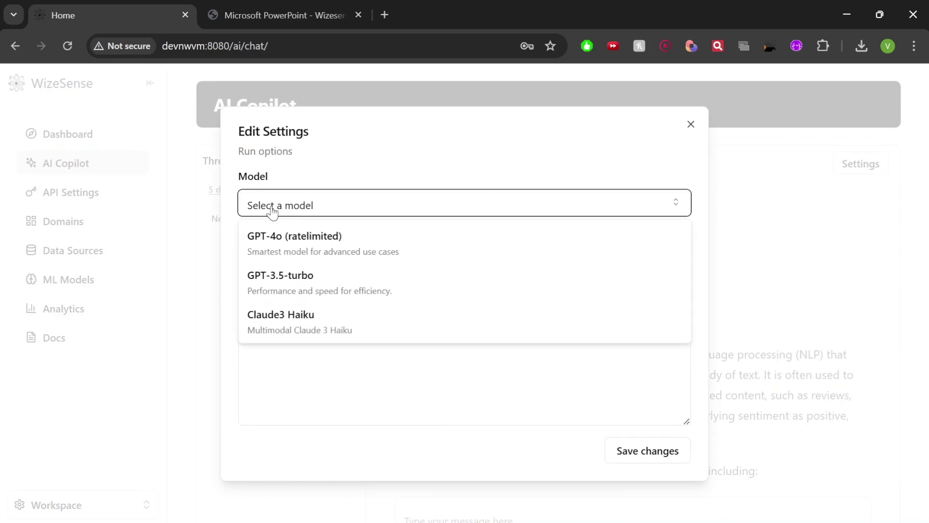
click(277, 213)
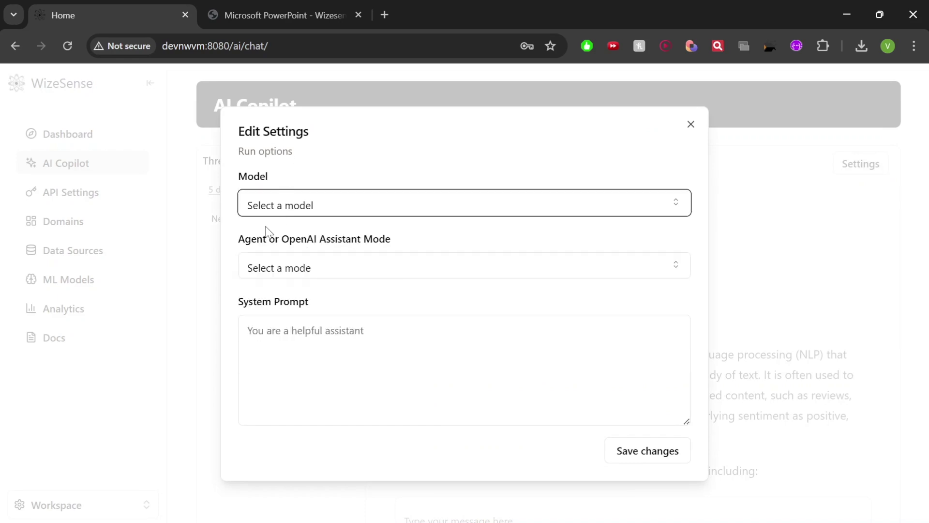
click(249, 208)
click(667, 116)
click(691, 124)
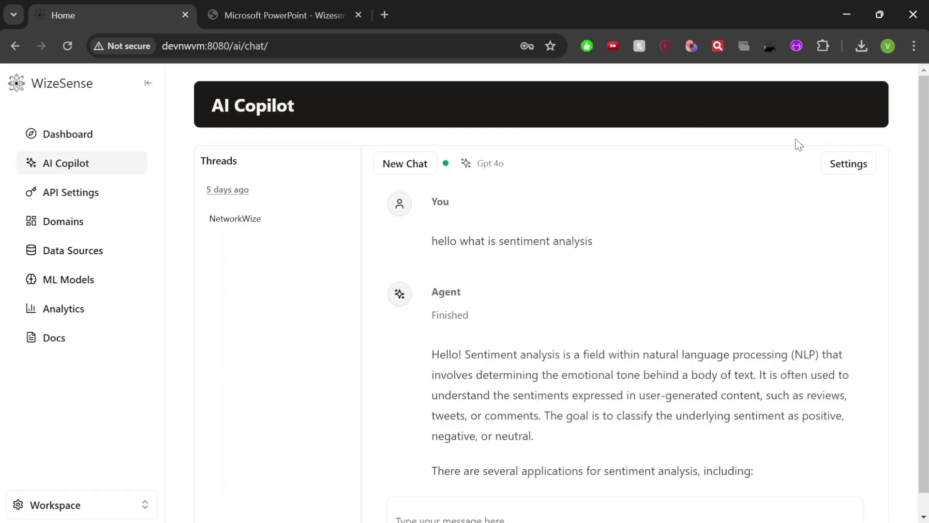
scroll(702, 378, down, 5)
scroll(668, 358, down, 5)
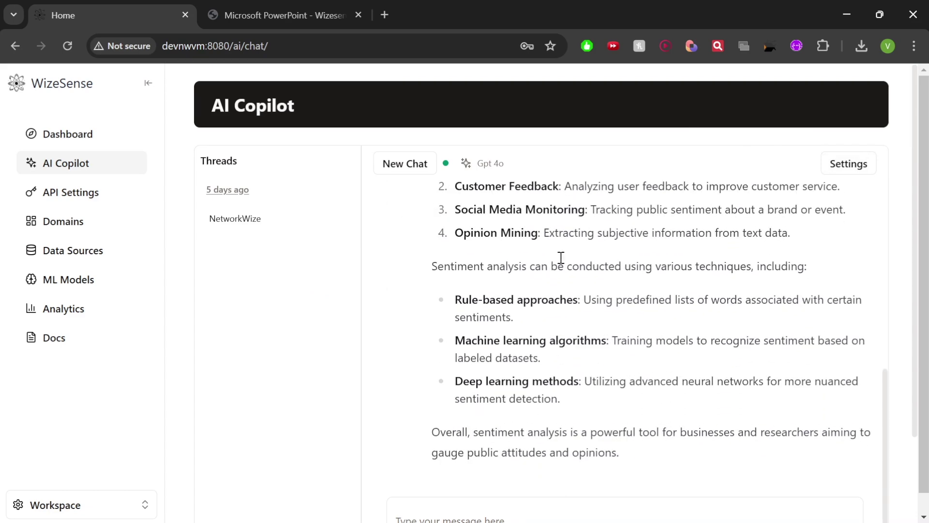
scroll(562, 411, up, 2)
scroll(581, 368, up, 6)
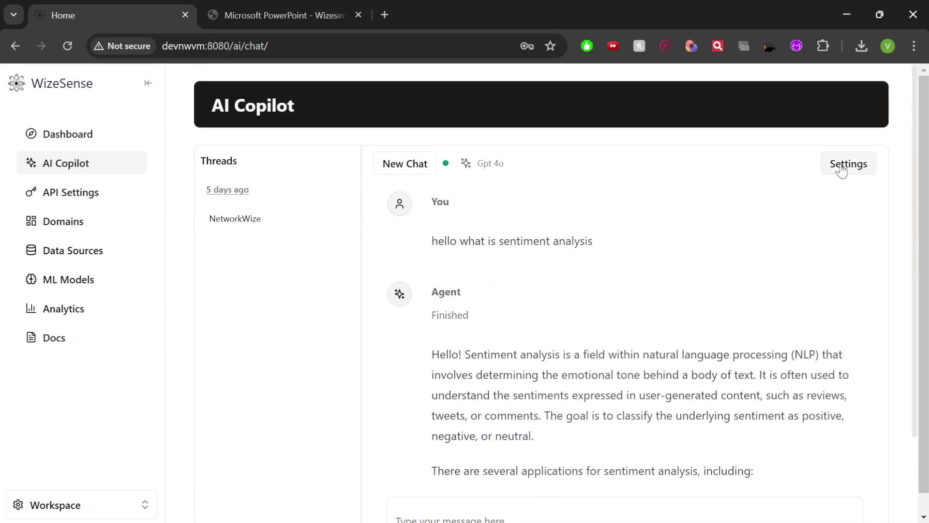
click(46, 191)
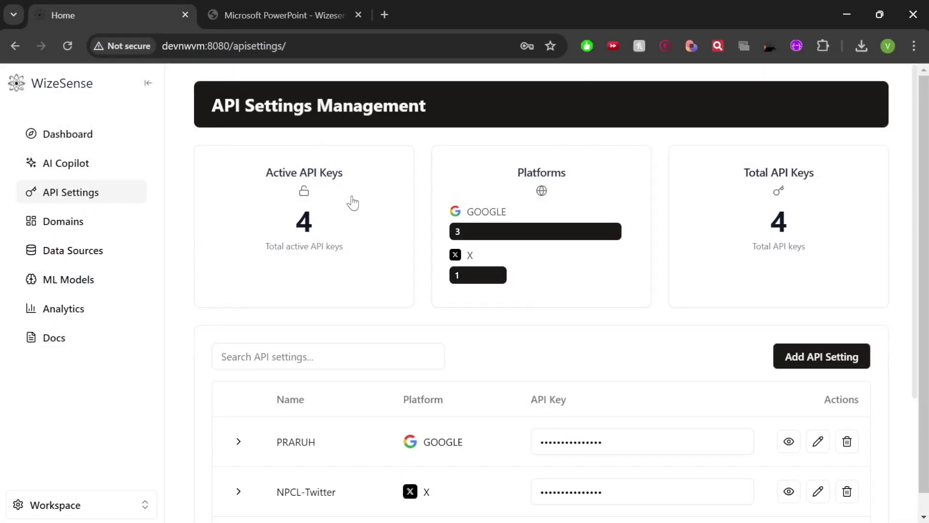
Create an API setting named 'google demo' on platform X with its API key
scroll(517, 280, down, 3)
click(789, 220)
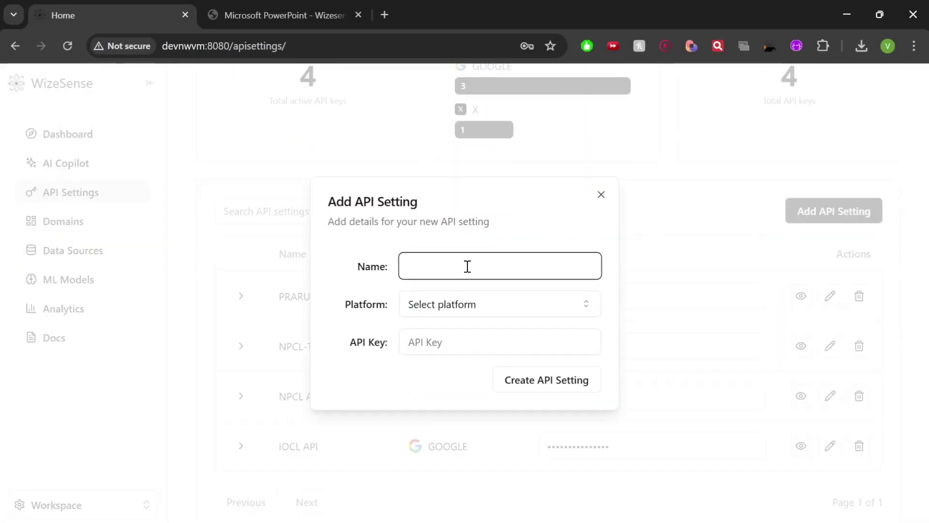
click(459, 313)
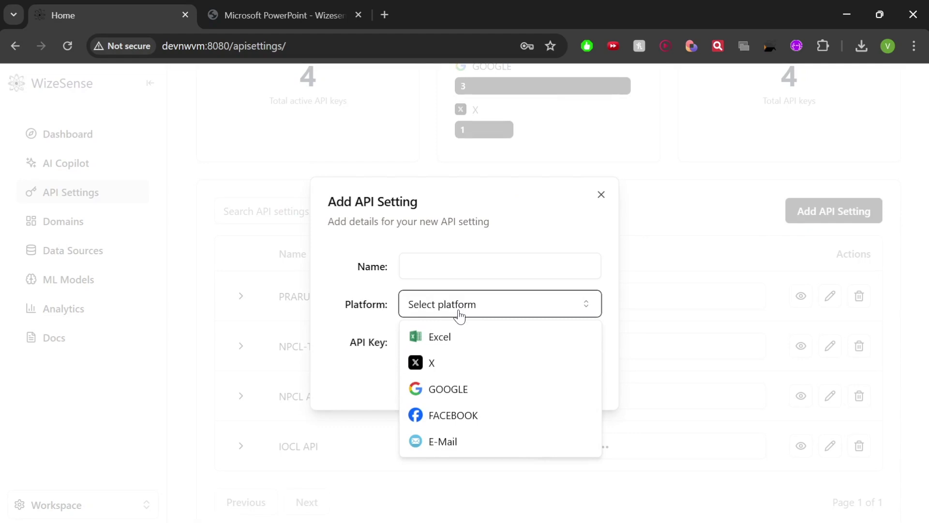
click(445, 388)
click(448, 258)
text(google demo)
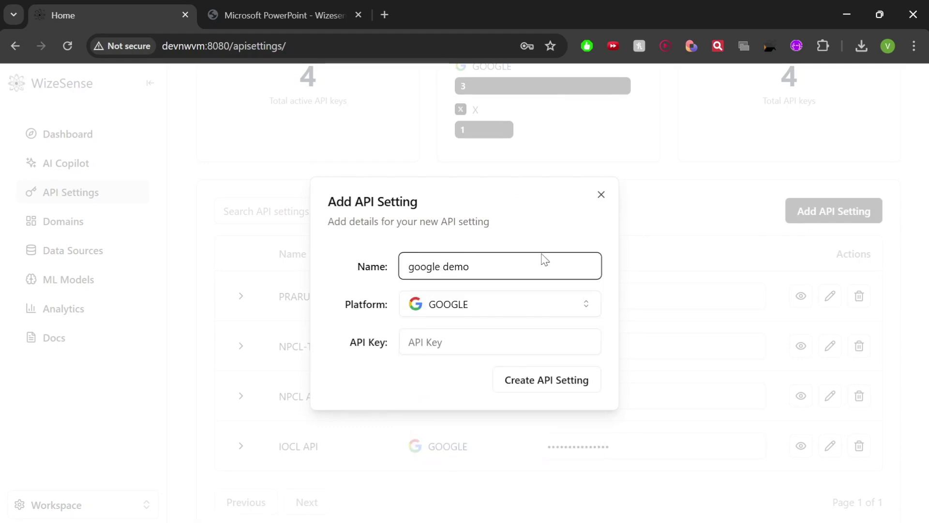
click(460, 339)
click(490, 293)
click(434, 364)
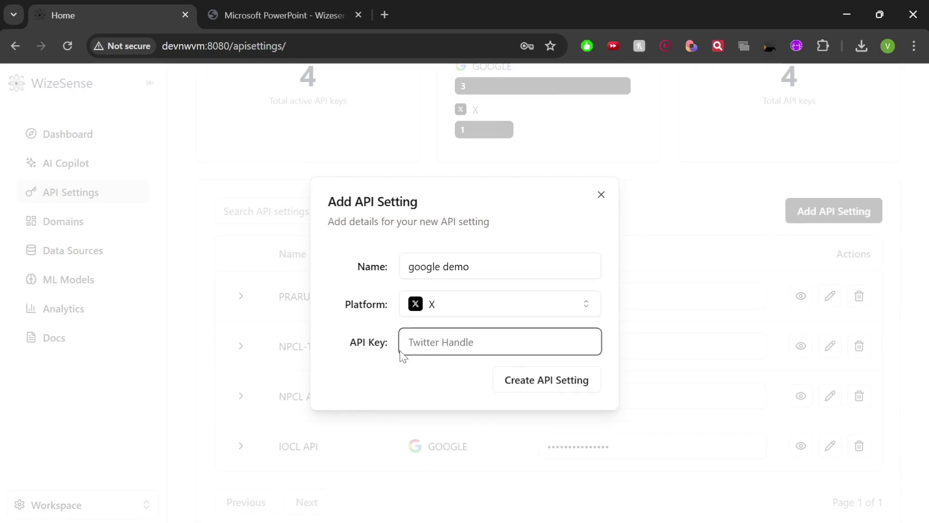
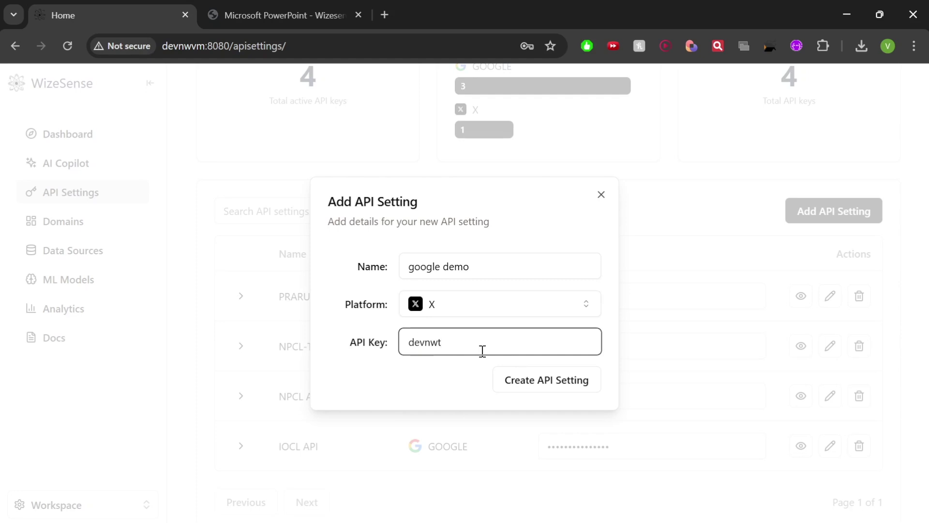
click(547, 383)
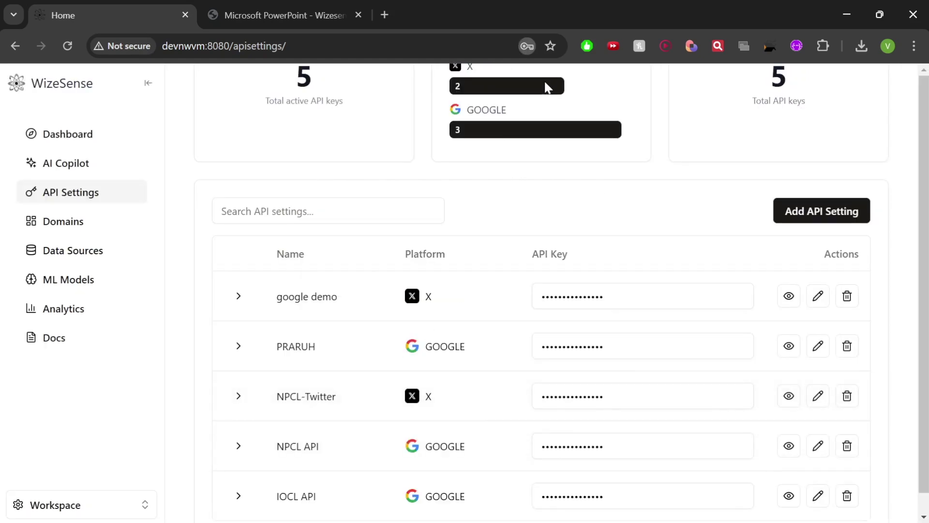
Edit and update the 'google demo' setting so it is listed under GOOGLE
scroll(593, 306, down, 2)
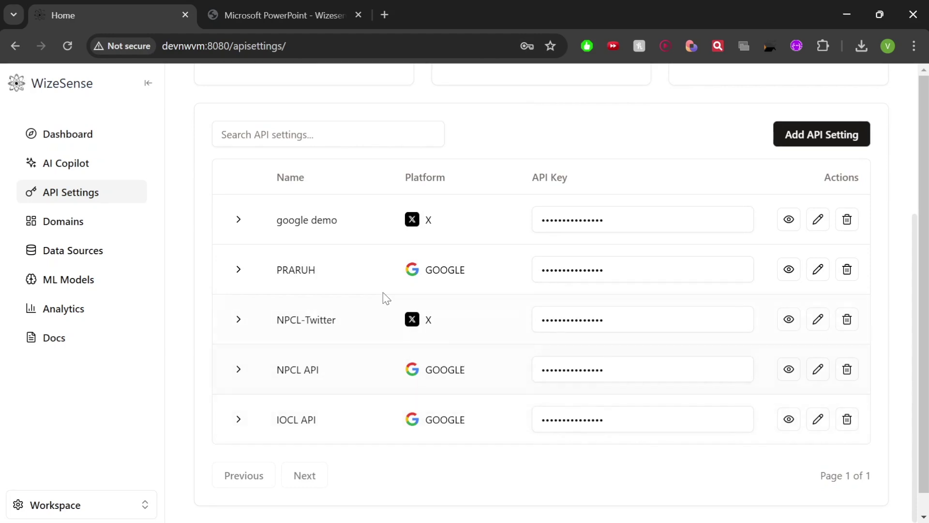
click(818, 219)
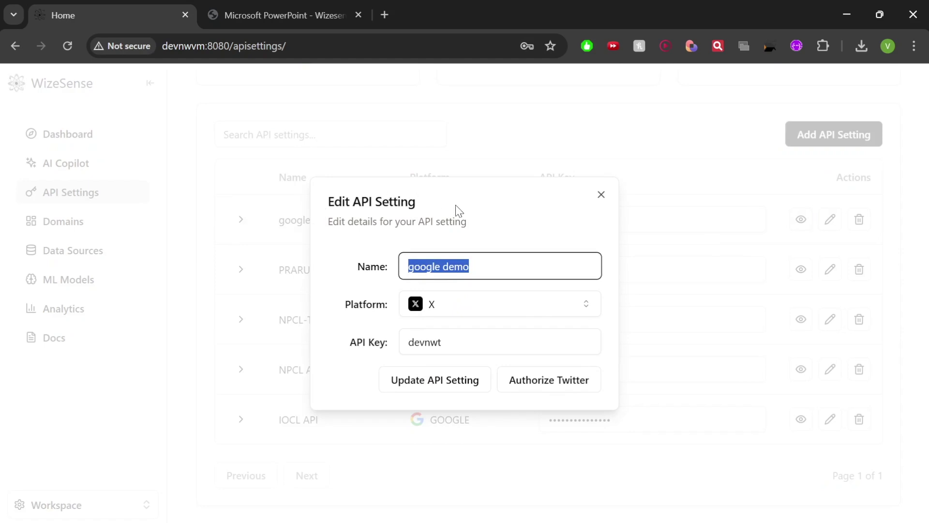
click(563, 379)
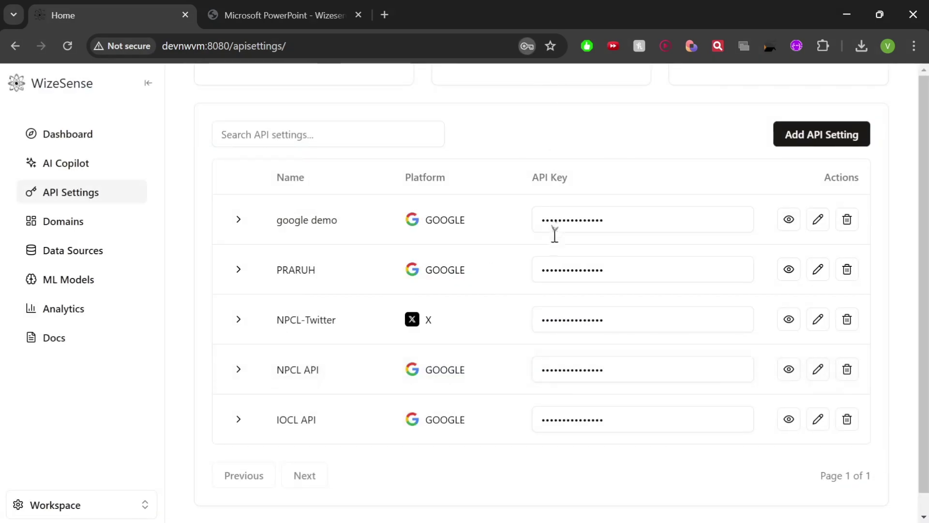
scroll(613, 341, up, 5)
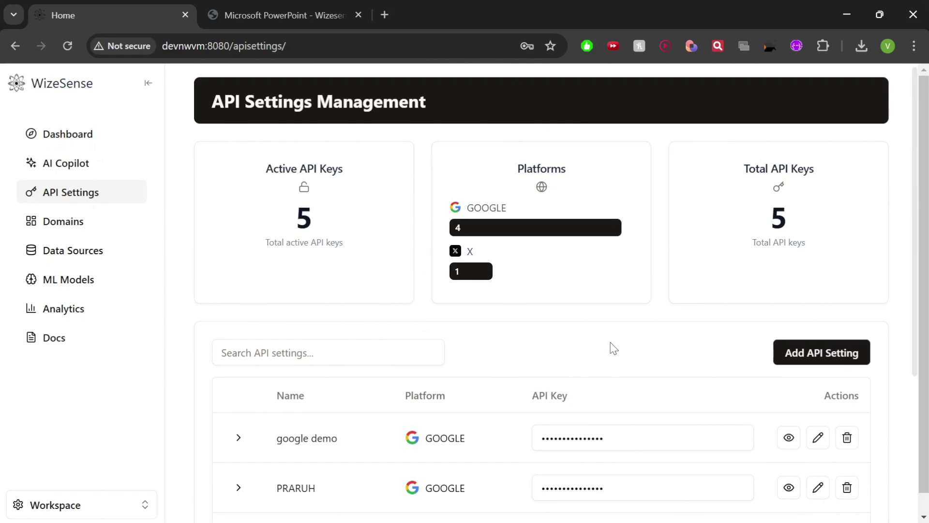
scroll(612, 347, down, 5)
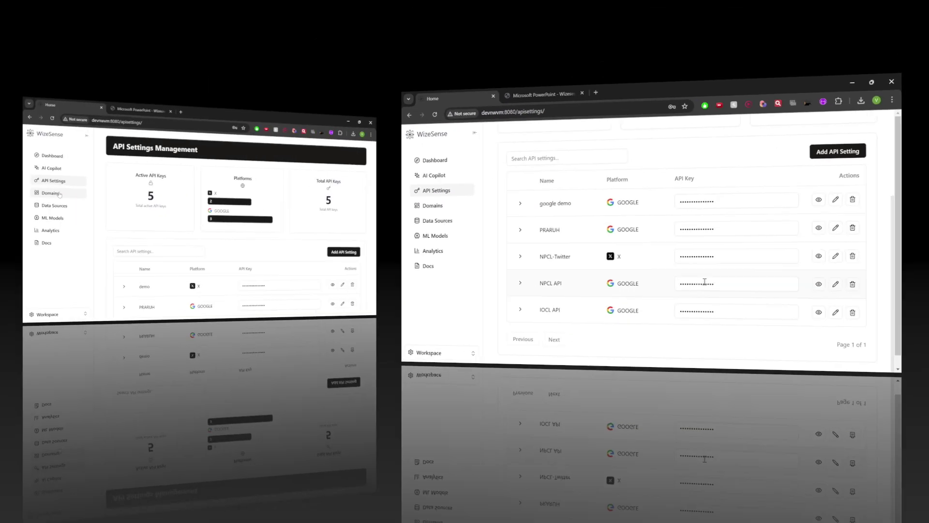
click(60, 219)
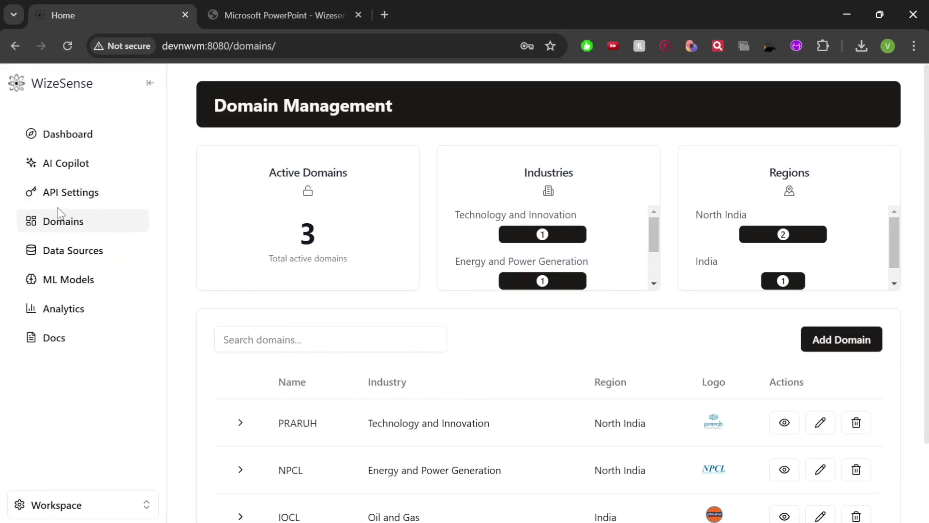
scroll(459, 283, down, 1)
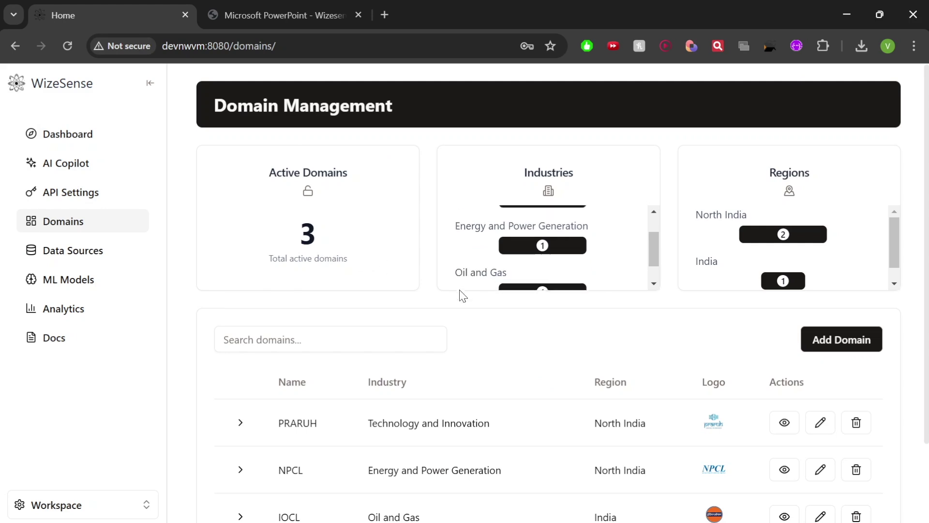
scroll(553, 278, down, 1)
scroll(574, 285, up, 2)
scroll(590, 311, down, 2)
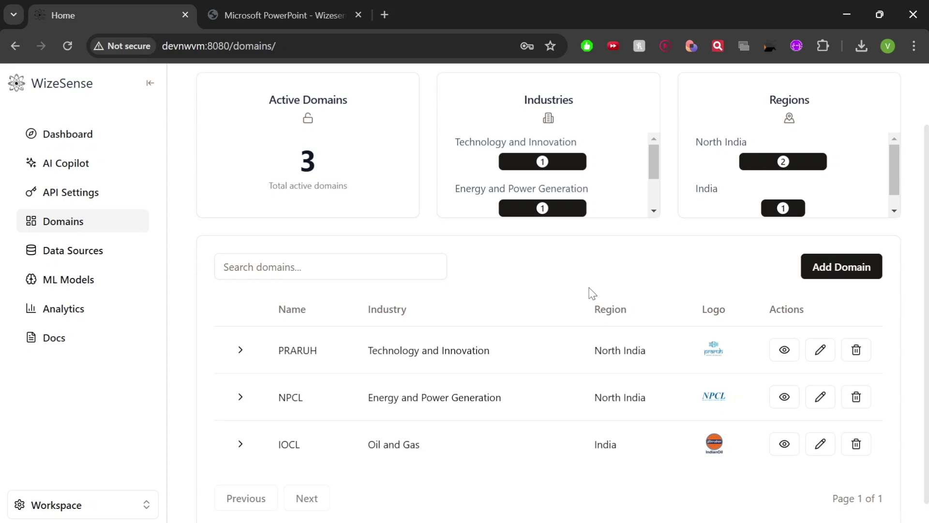
scroll(245, 242, up, 2)
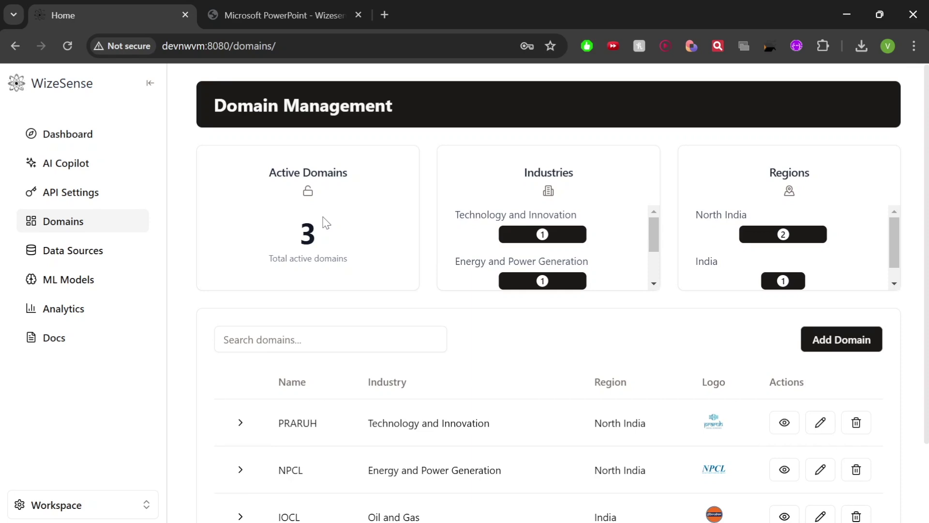
Start a new domain named 'Domain Wizesense' with description 'Analysis Tool' and prompt 'Servi'
scroll(581, 242, down, 2)
click(852, 265)
text(Domain Wizesense)
click(408, 234)
text(Analy)
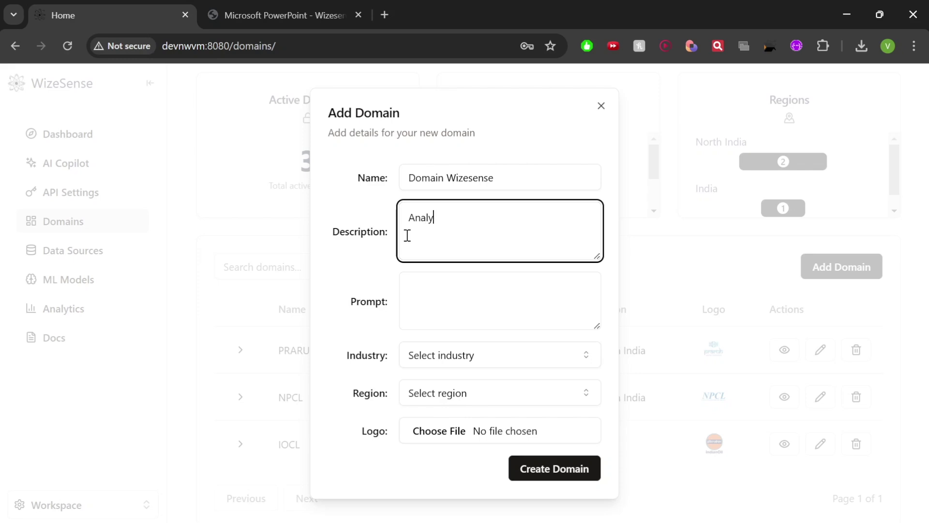
text(sis Tool)
click(429, 284)
text(Servic)
Set industry to Technology and Innovation and region to North India, then create the domain
click(448, 355)
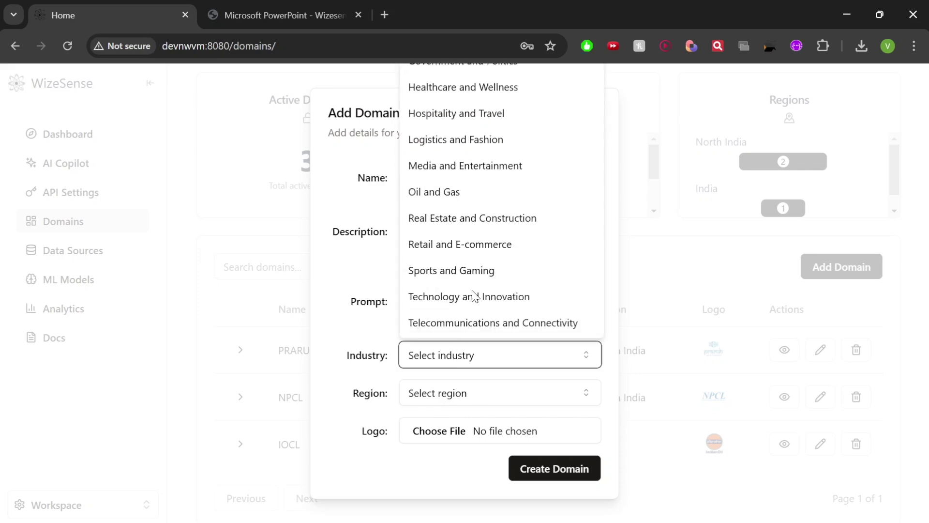
click(470, 296)
click(452, 393)
click(436, 280)
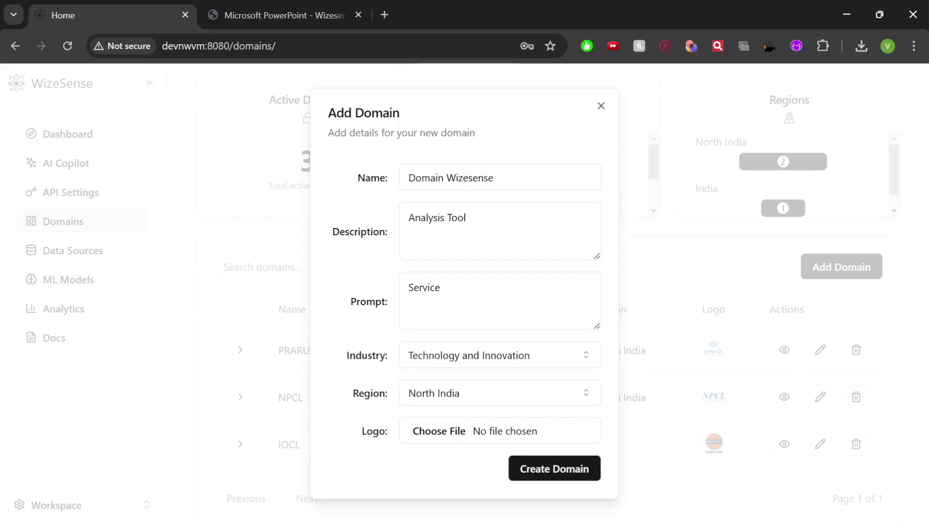
click(554, 481)
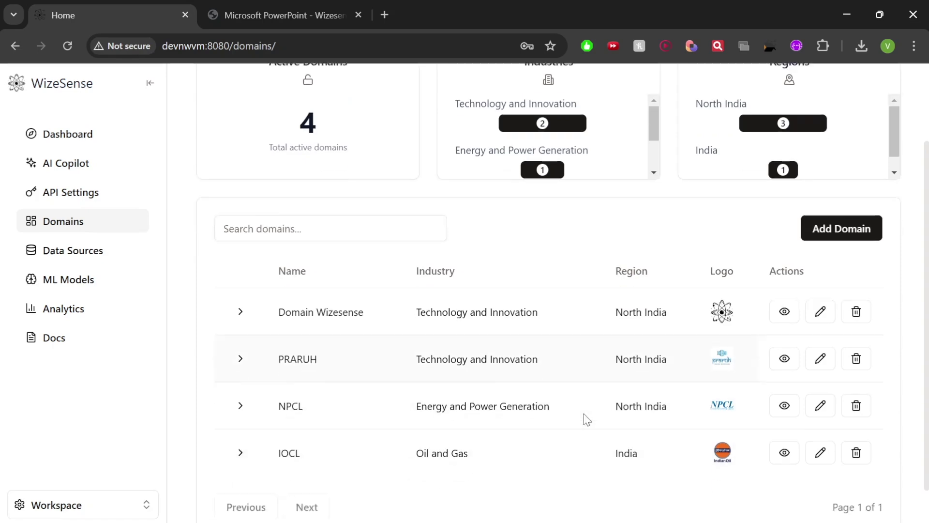
scroll(587, 419, down, 1)
scroll(436, 264, up, 3)
scroll(506, 364, down, 3)
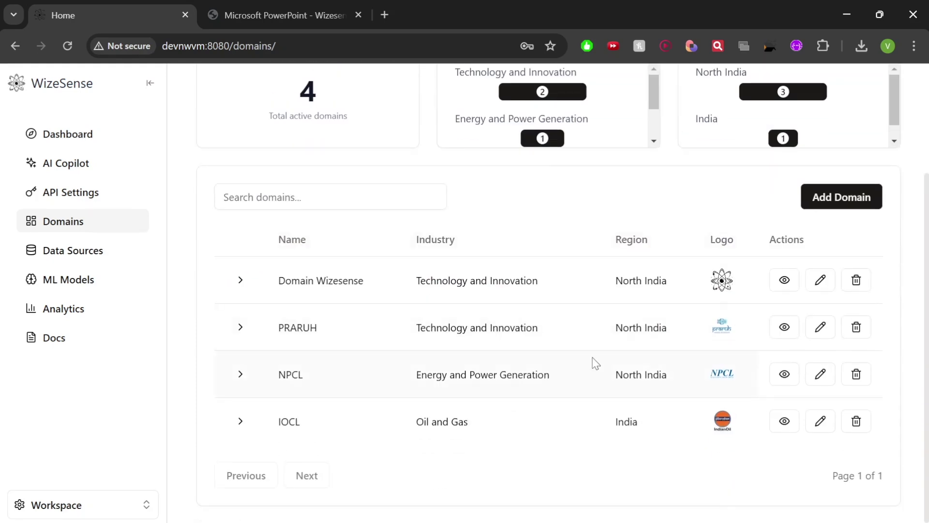
scroll(596, 363, up, 3)
scroll(614, 266, down, 2)
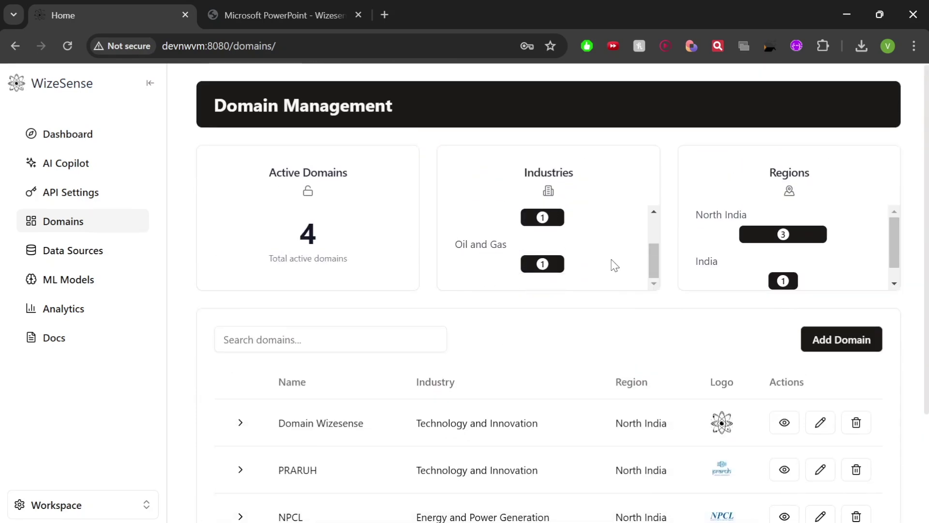
scroll(598, 228, up, 2)
scroll(602, 259, down, 2)
scroll(606, 259, up, 2)
scroll(792, 259, down, 2)
scroll(792, 261, up, 2)
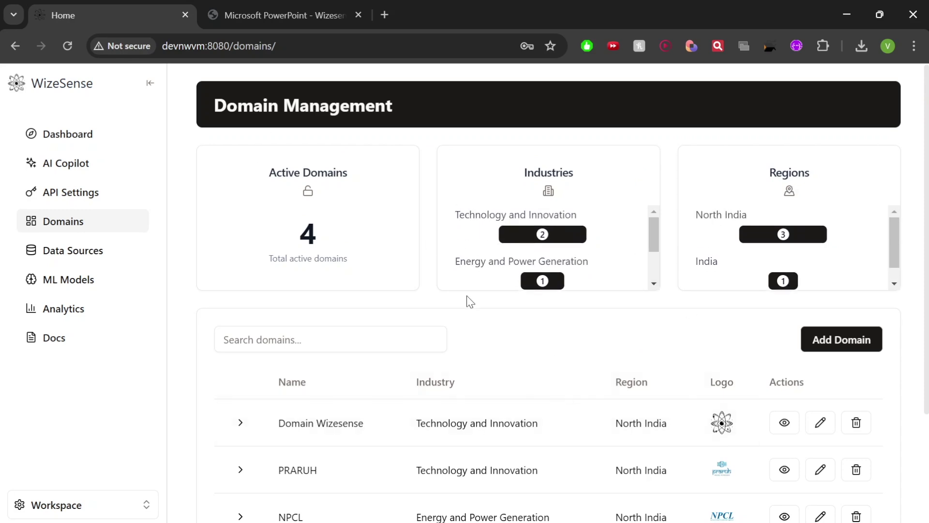
scroll(472, 310, down, 3)
click(786, 283)
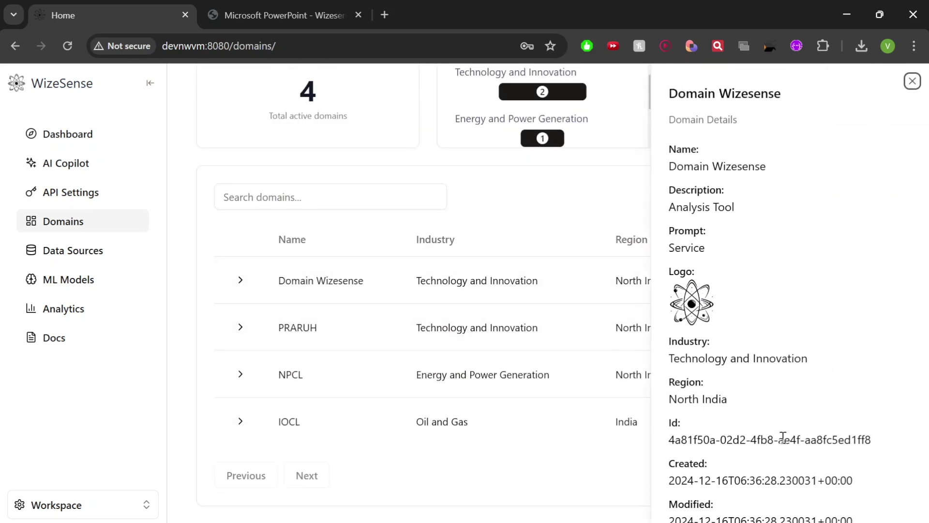
click(913, 81)
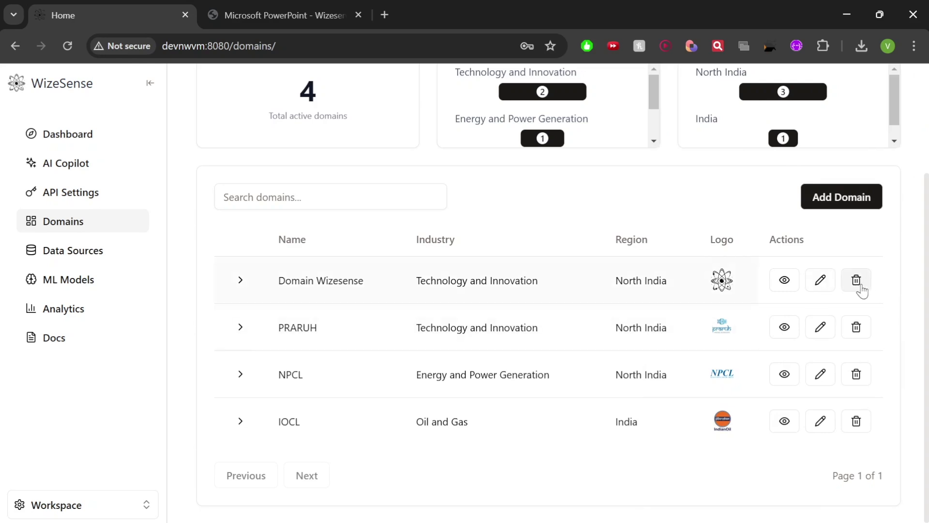
scroll(457, 248, up, 3)
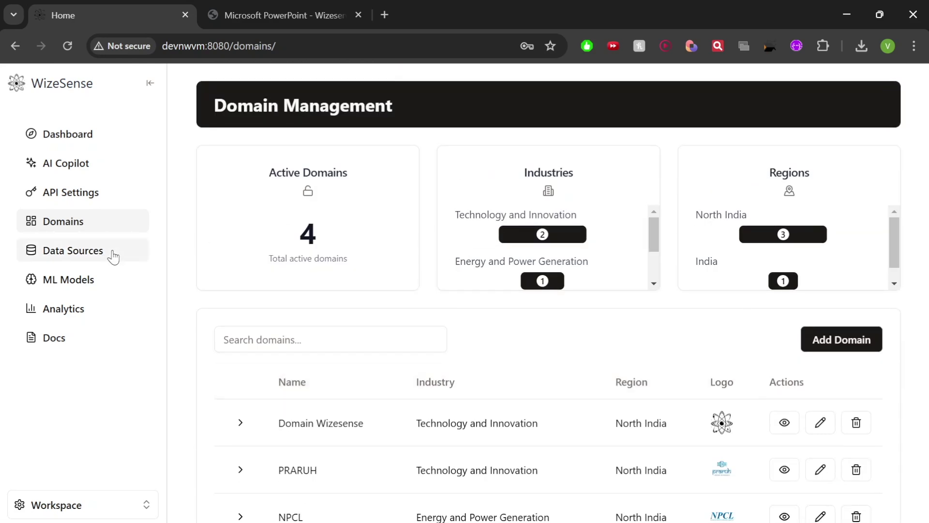
click(240, 422)
scroll(271, 387, down, 2)
click(237, 351)
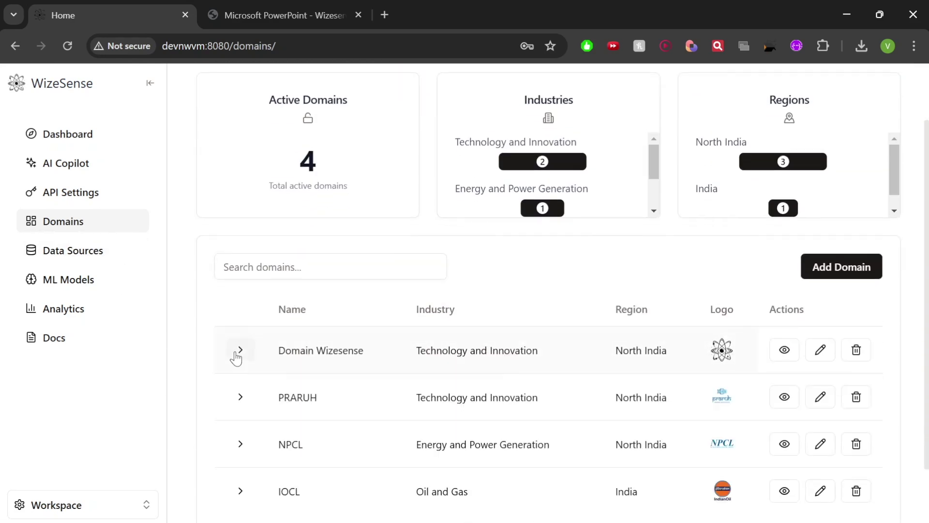
scroll(261, 349, up, 2)
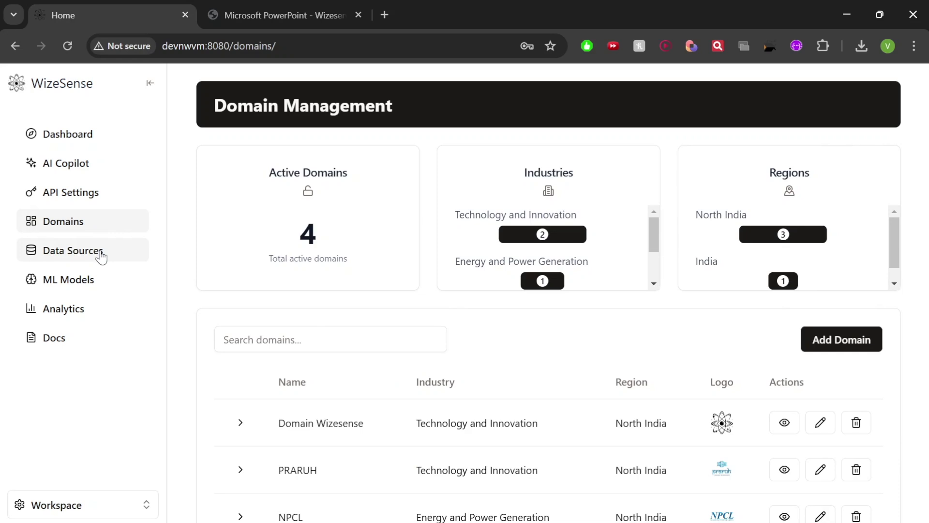
scroll(304, 290, down, 3)
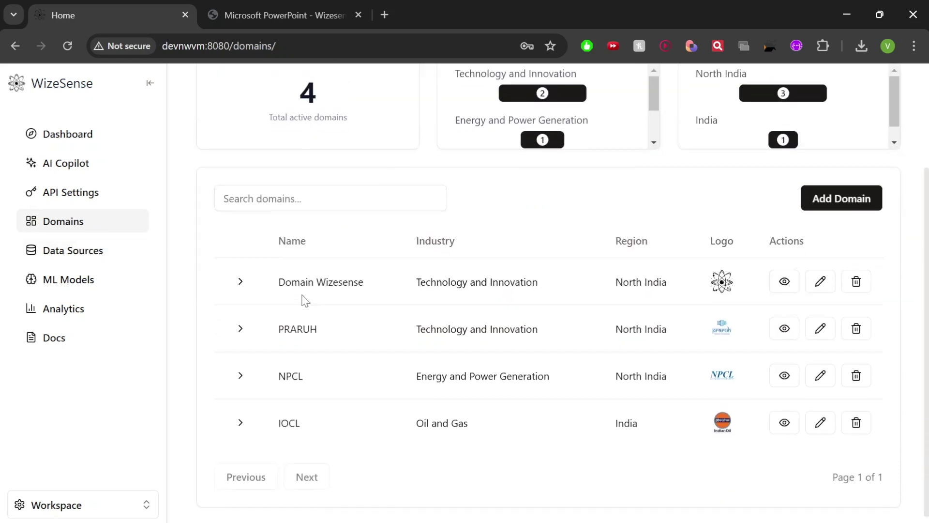
scroll(238, 280, up, 3)
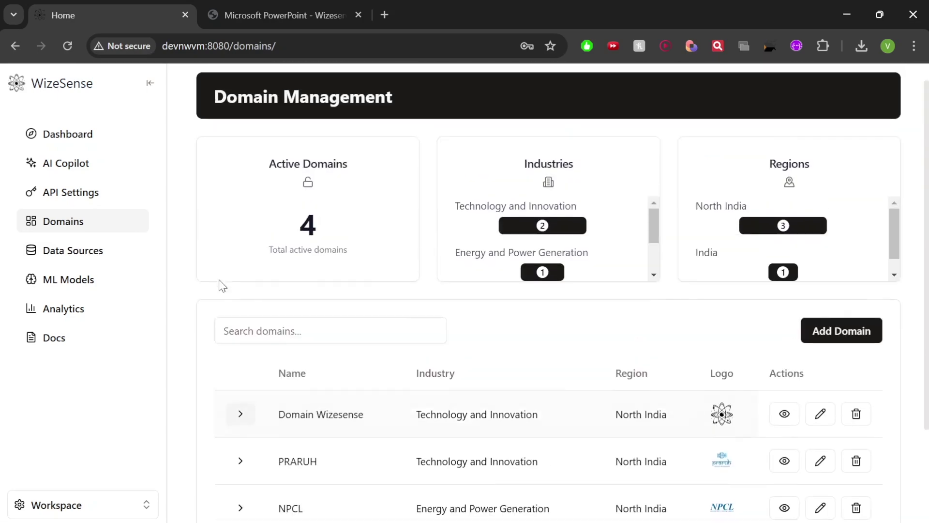
click(42, 248)
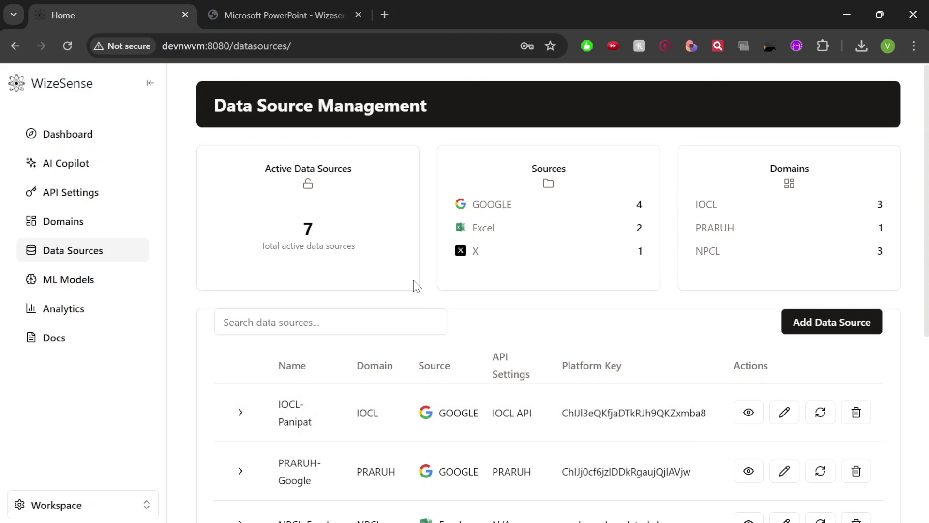
Scroll through the Data Sources table and bring up the Add Data Source form
scroll(416, 285, down, 2)
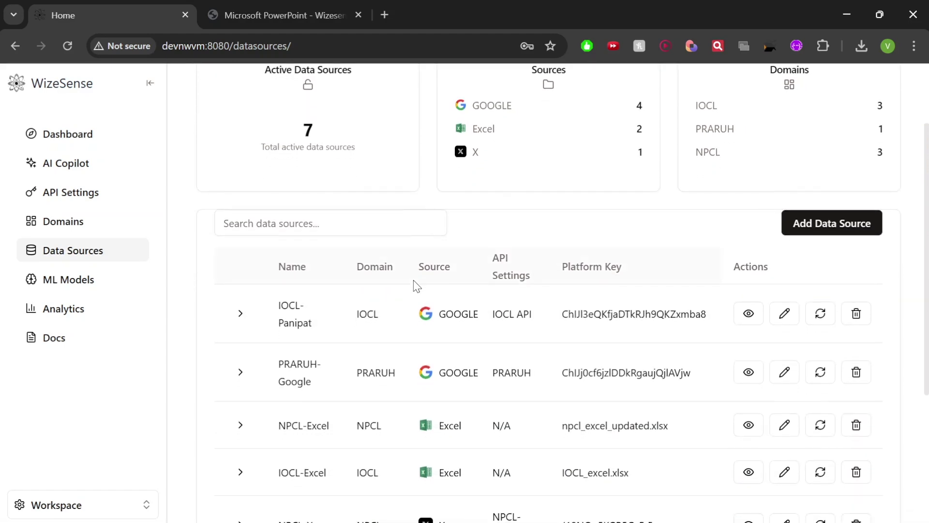
scroll(417, 285, up, 2)
click(814, 325)
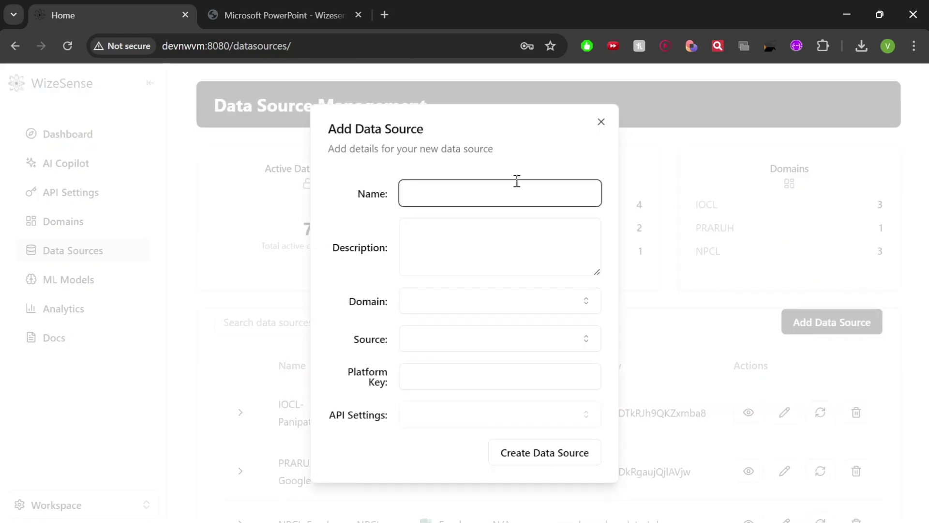
Name the data source 'Wizesense', link it to Domain Wizesense, and choose Excel as its source
text(Wzis)
key(BackSpace)
key(BackSpace)
text(izesense)
click(455, 245)
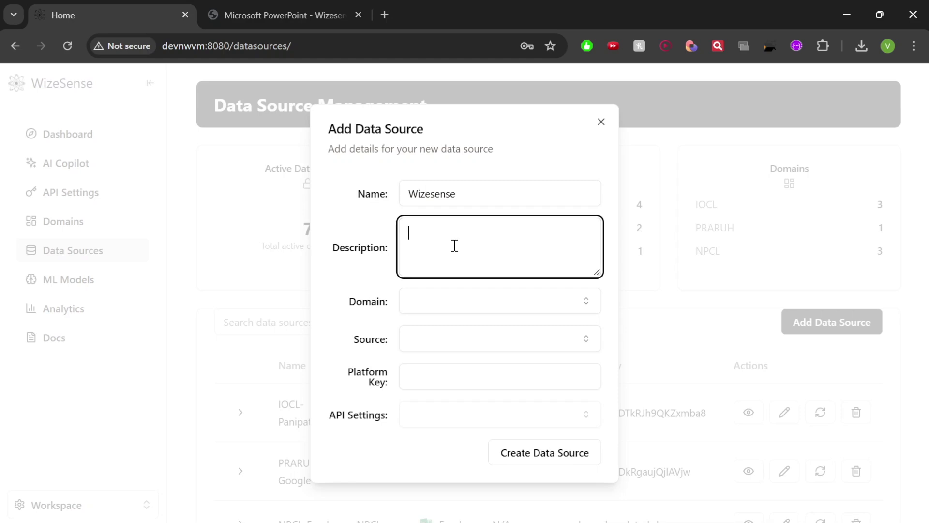
click(443, 315)
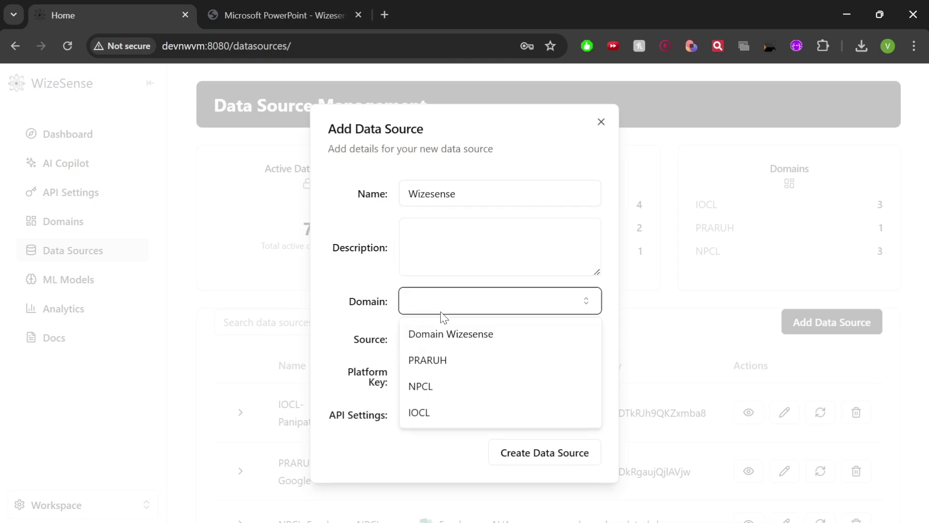
click(444, 334)
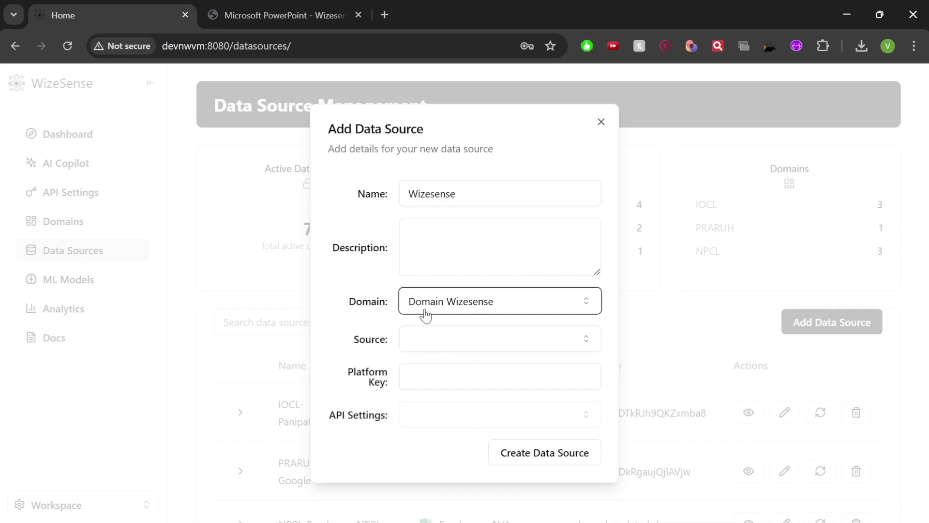
click(425, 334)
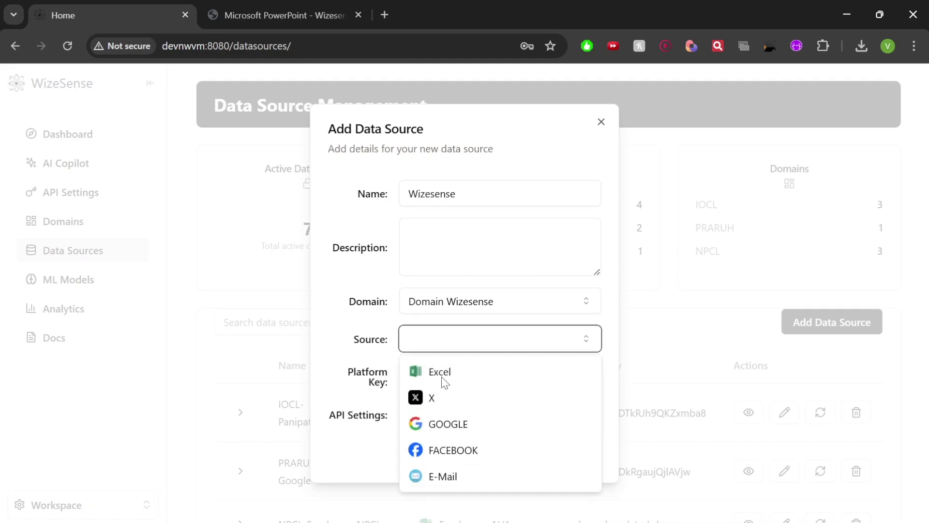
click(419, 371)
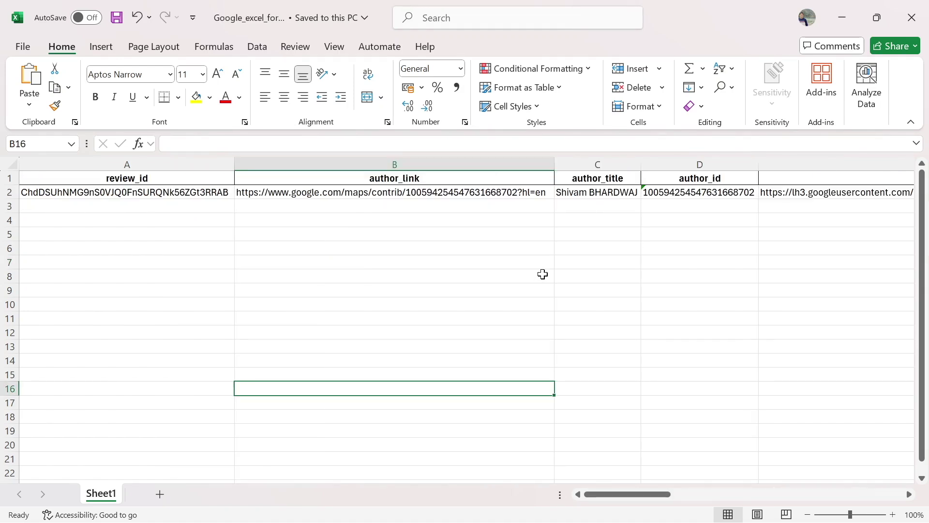
Scroll across the X_Datasource sheet's author columns, then minimize Excel to return to the form
scroll(543, 274, right, 3)
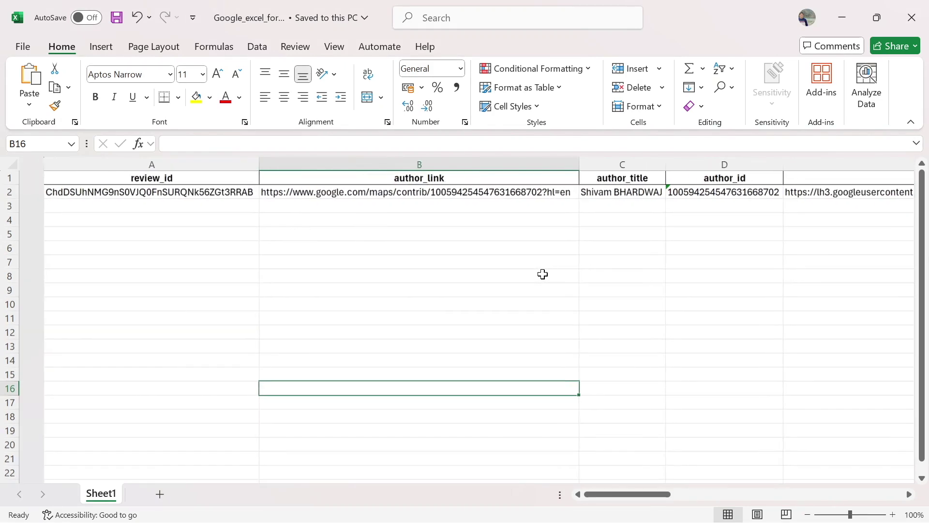
scroll(543, 274, right, 6)
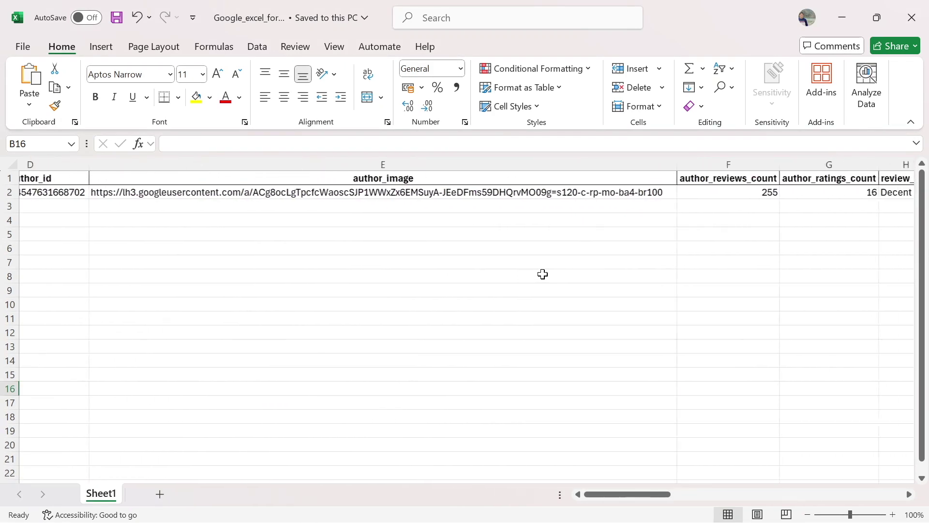
scroll(543, 274, right, 8)
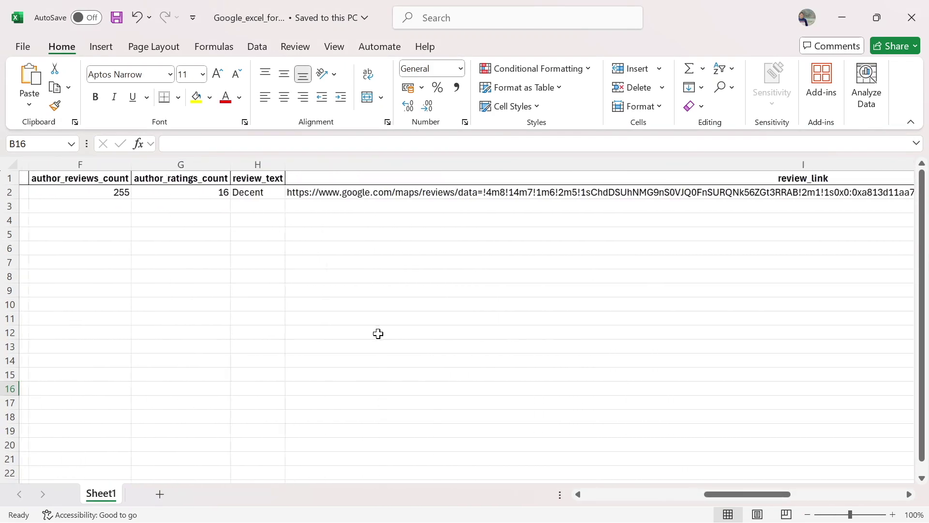
scroll(526, 264, right, 1)
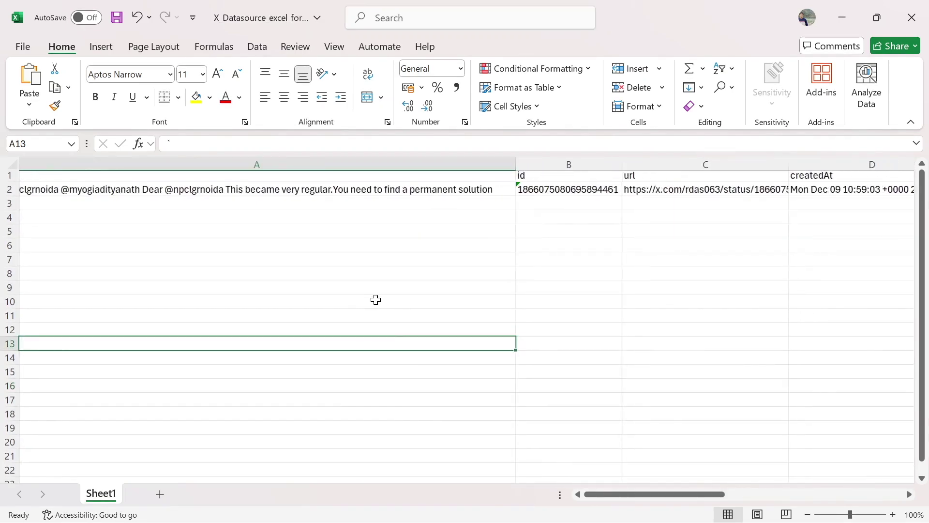
scroll(376, 301, right, 4)
scroll(376, 301, right, 6)
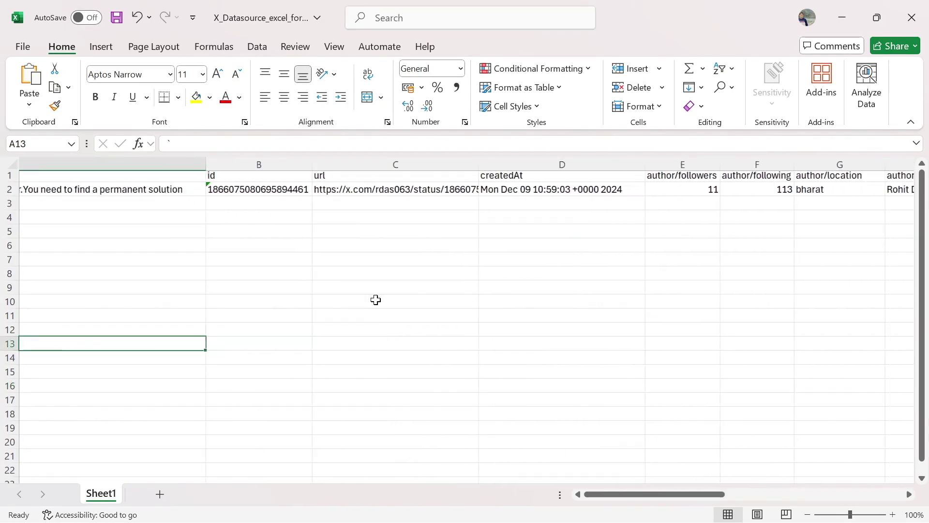
scroll(376, 299, right, 6)
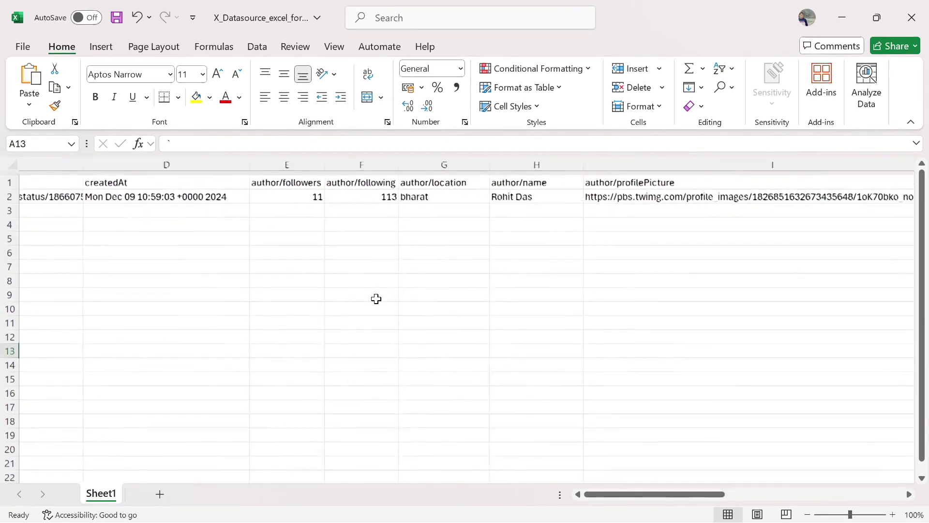
scroll(377, 299, right, 2)
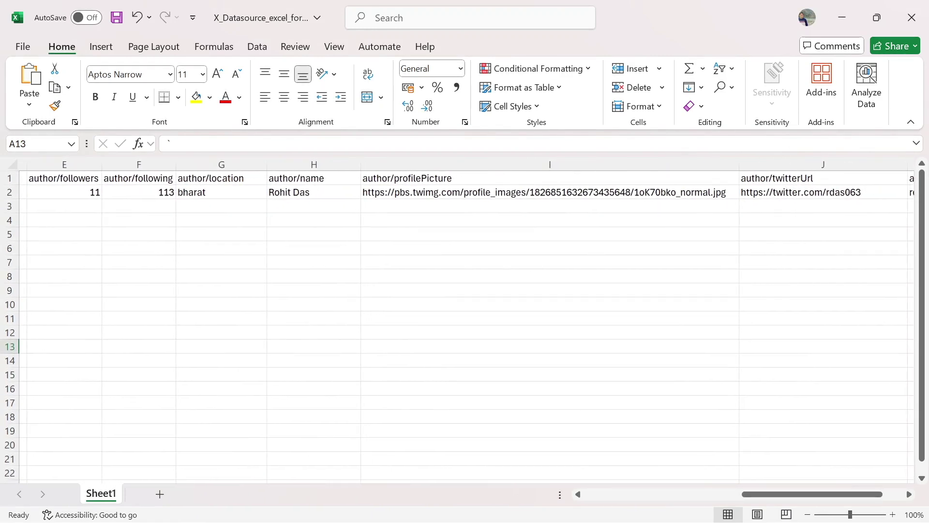
click(842, 17)
click(447, 347)
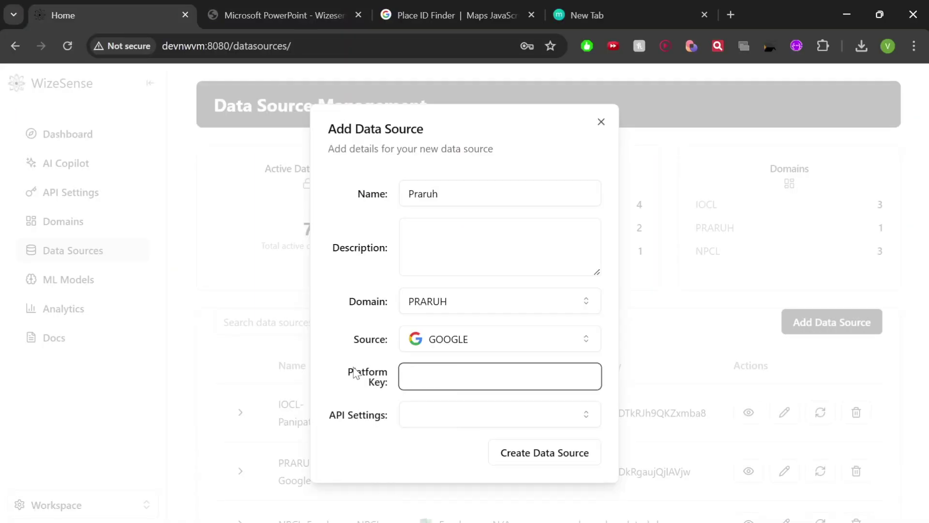
Set the Praruh source to GOOGLE, focus the Platform Key field, and switch to the new tab
drag(348, 372, 391, 379)
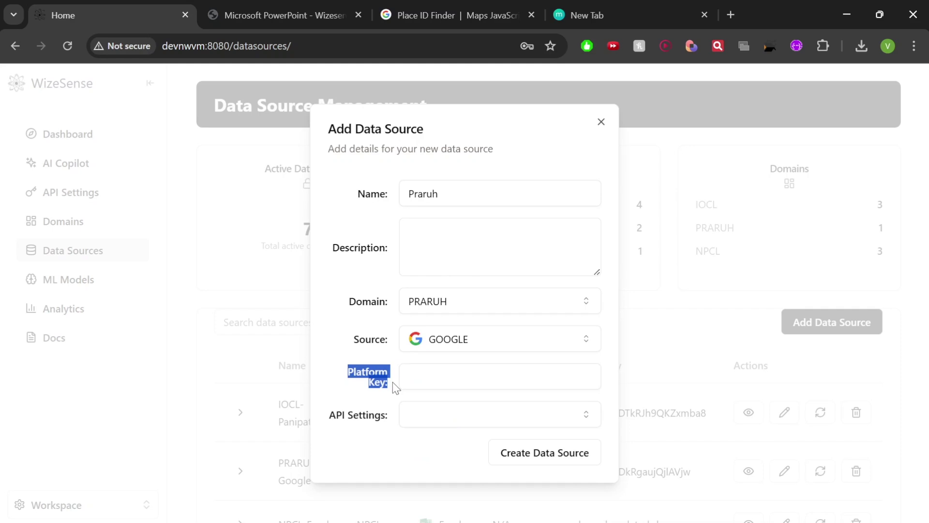
click(418, 383)
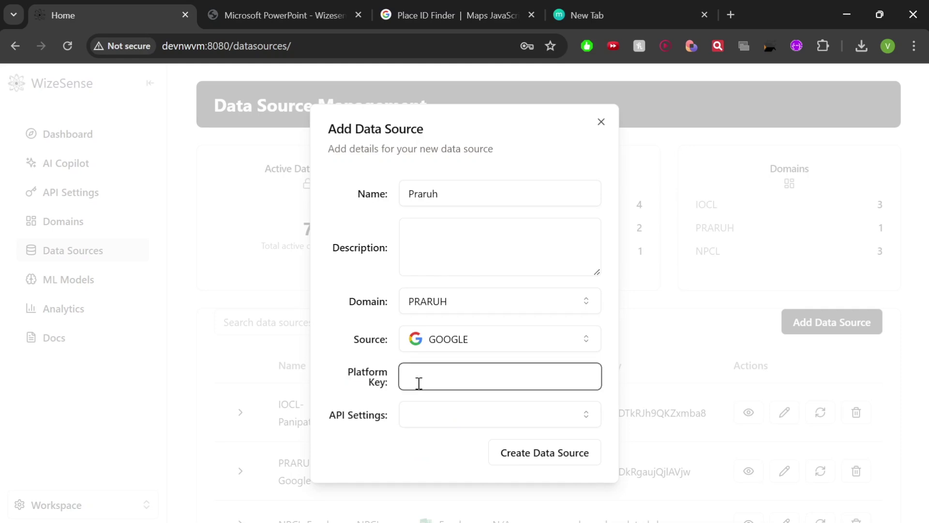
click(599, 15)
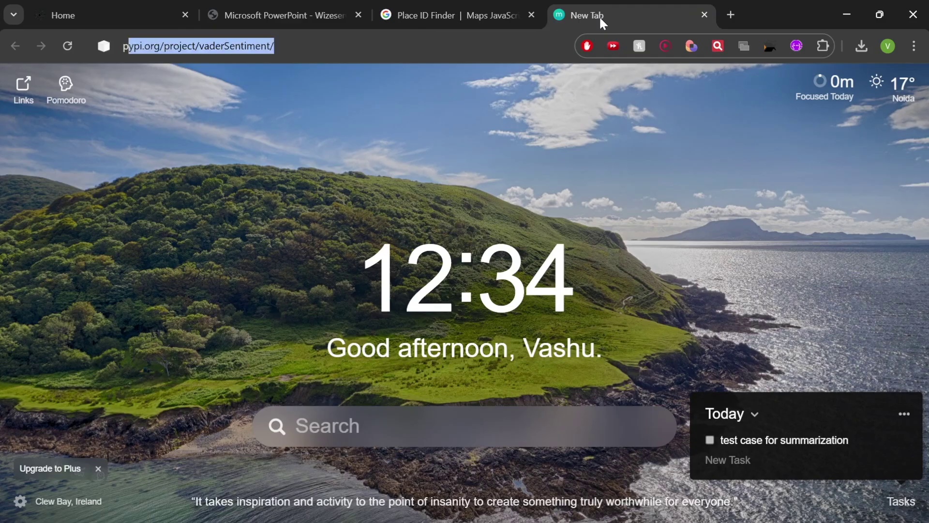
Look up Praruh Technologies in Place ID Finder and paste its place ID into Platform Key
text(plac)
key(Return)
click(182, 226)
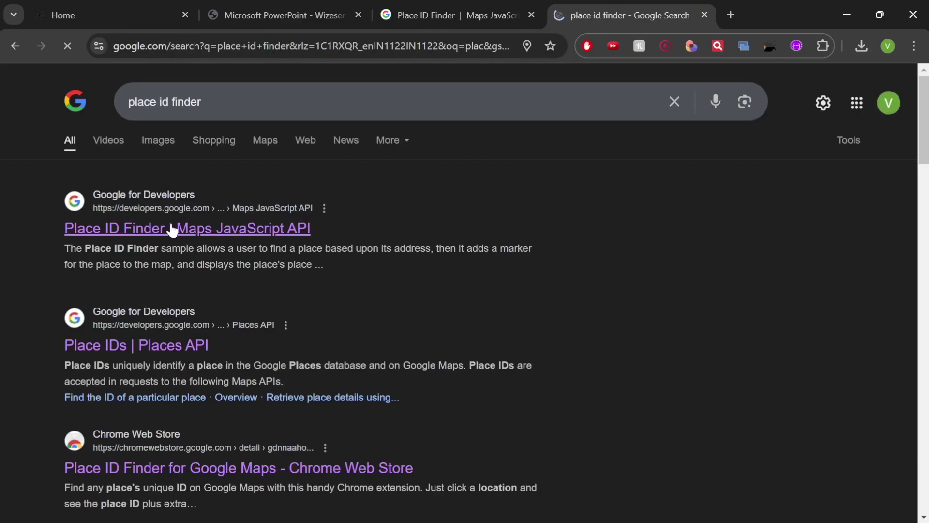
click(474, 316)
text(praruh)
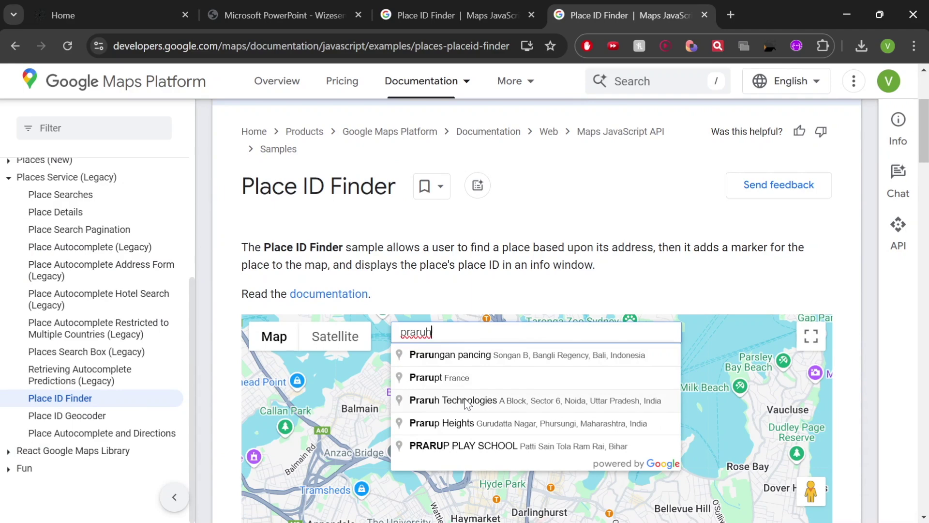
click(467, 403)
drag(457, 411, 582, 415)
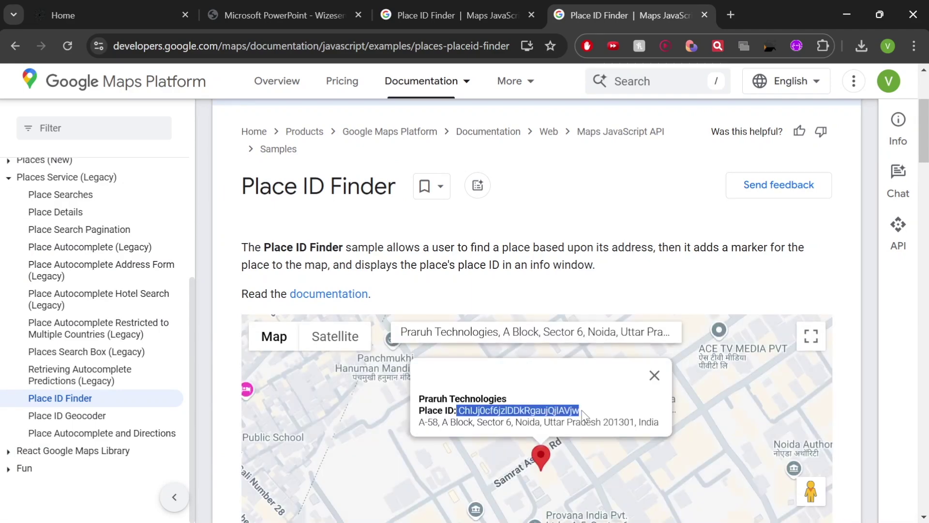
key(ctrl+c)
click(112, 18)
key(ctrl+v)
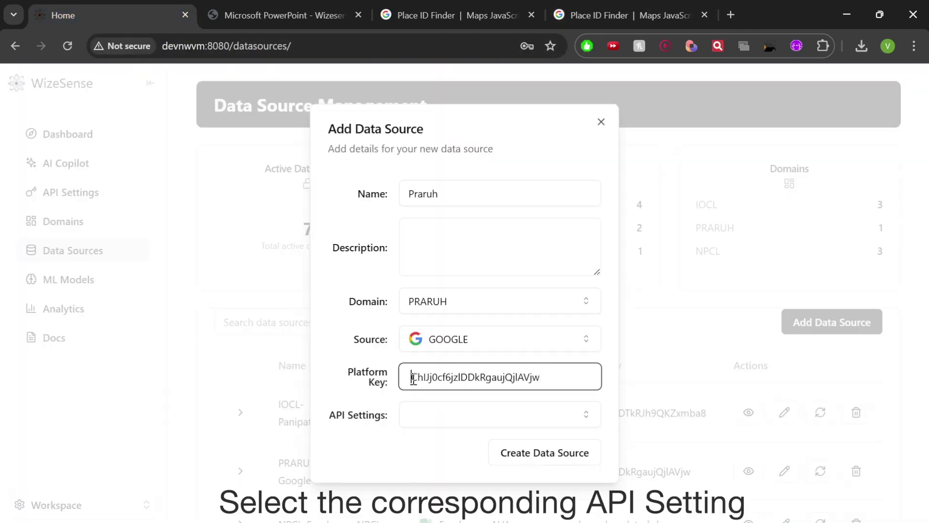
Choose PRARUH as the API setting and create the Praruh data source
drag(413, 377, 537, 379)
click(475, 416)
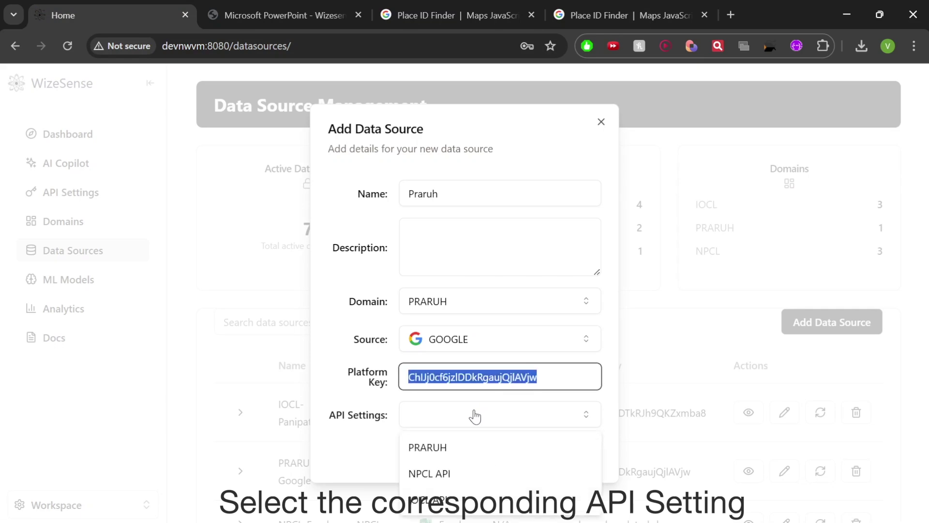
click(479, 447)
click(548, 454)
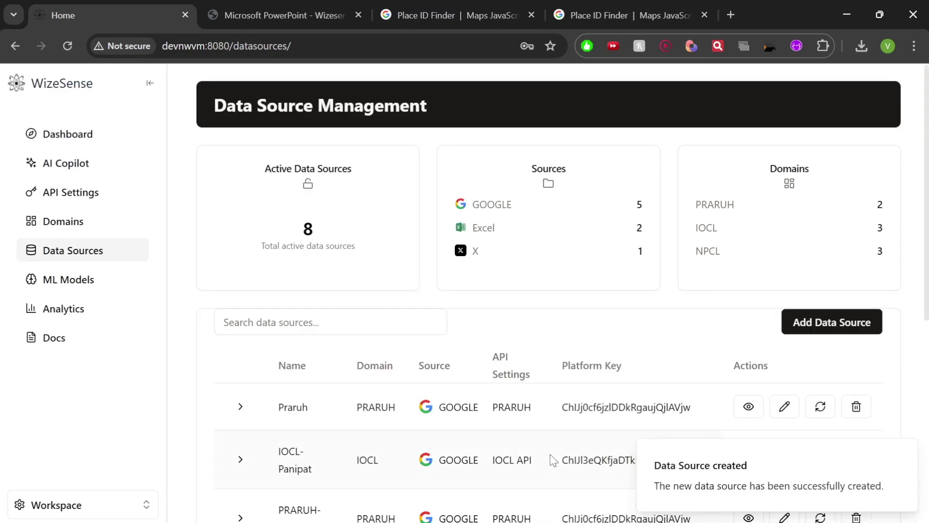
scroll(552, 458, down, 1)
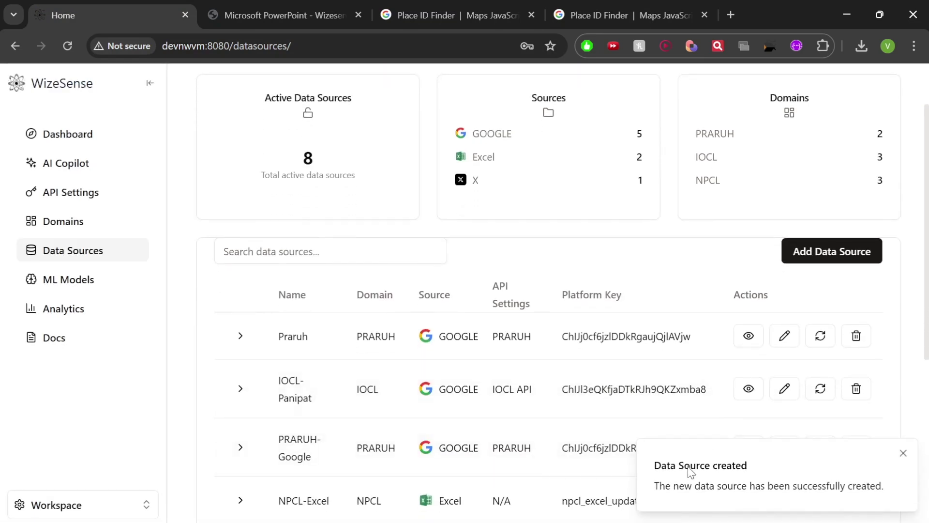
scroll(668, 402, down, 2)
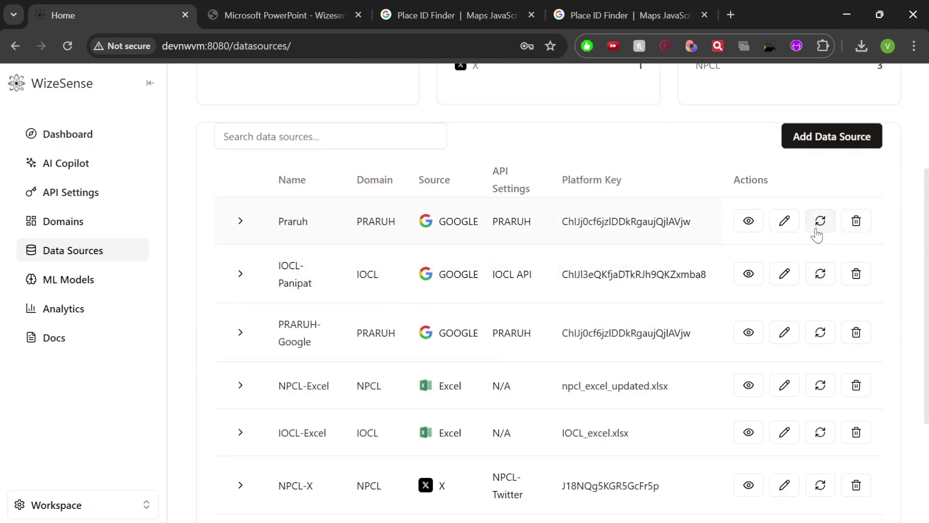
Refresh the Praruh row to fetch its reviews until the review task completes
click(818, 235)
scroll(818, 235, up, 2)
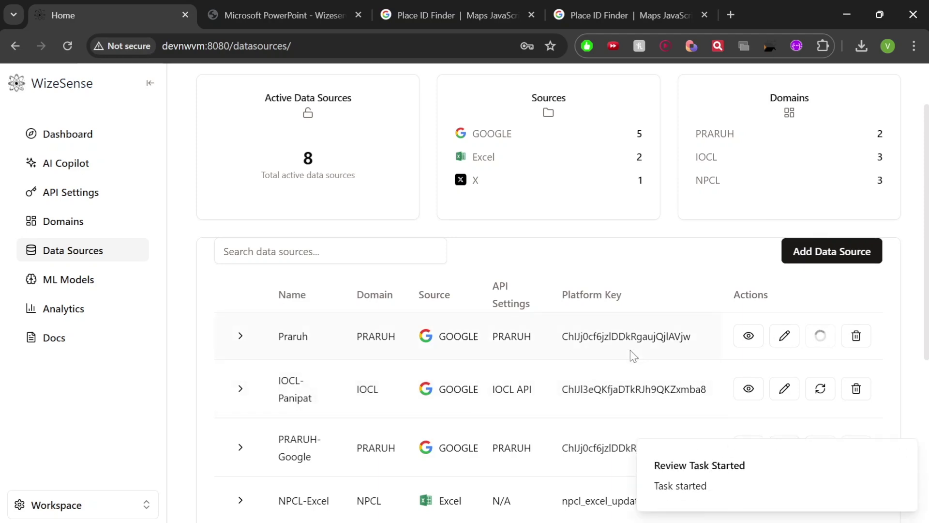
scroll(631, 350, down, 1)
scroll(630, 350, up, 1)
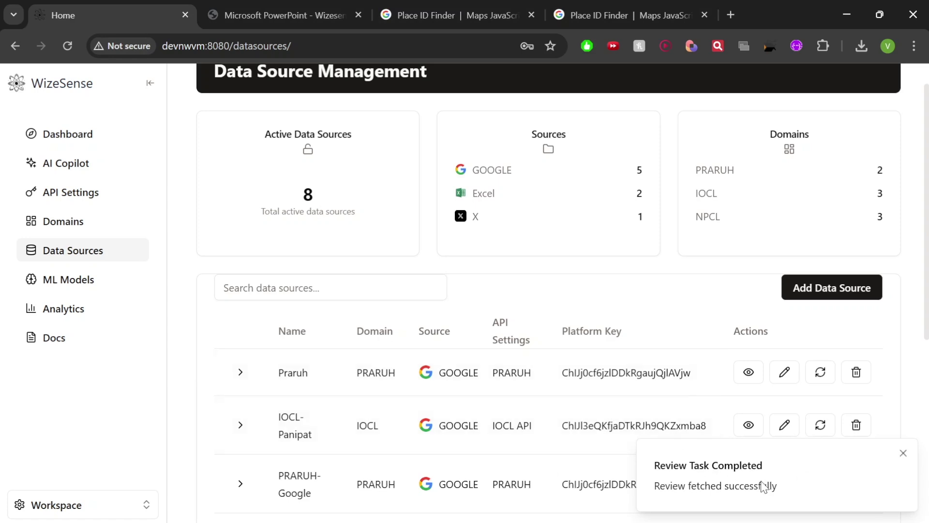
scroll(710, 324, down, 3)
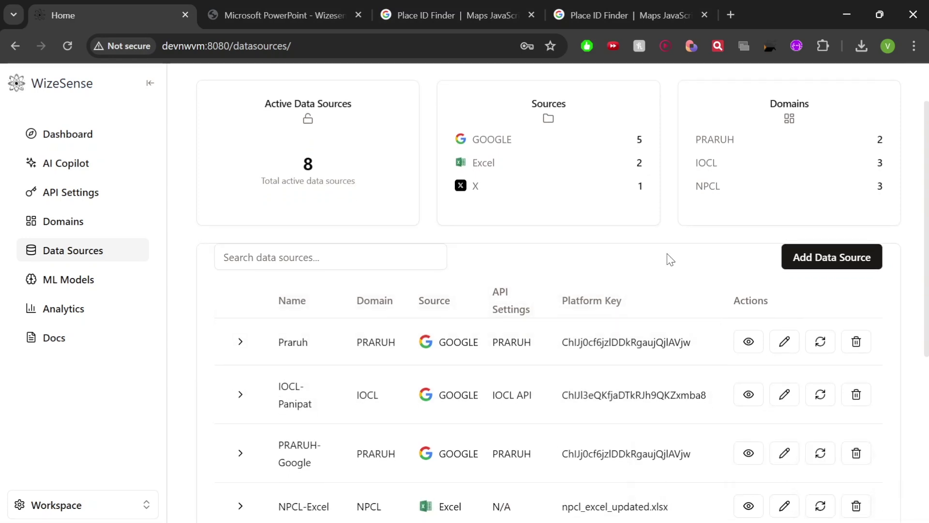
scroll(264, 308, up, 3)
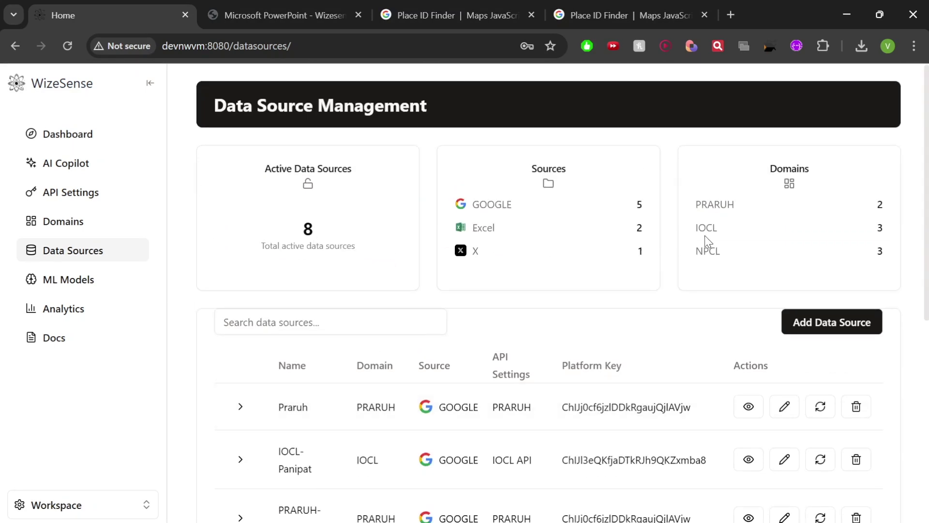
scroll(707, 235, down, 1)
scroll(710, 226, up, 1)
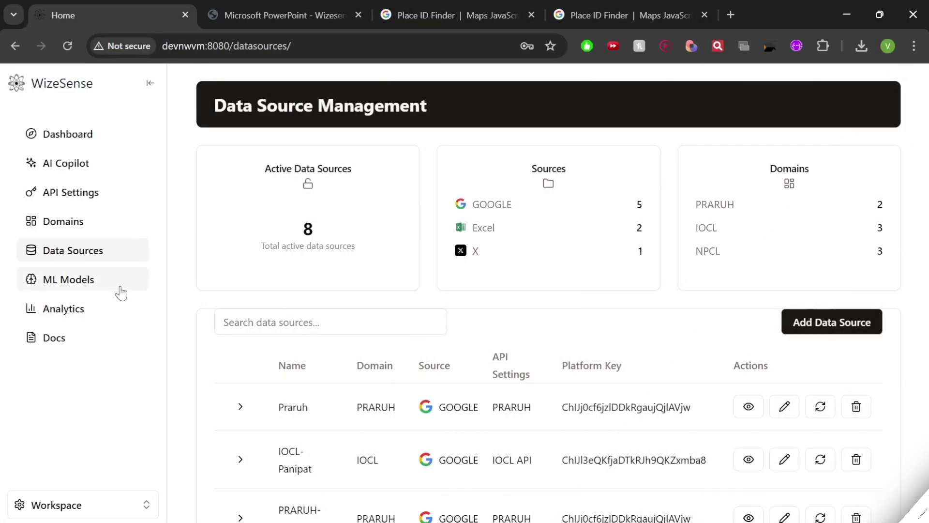
Go to the ML Models page and scroll through the machine learning models
click(121, 293)
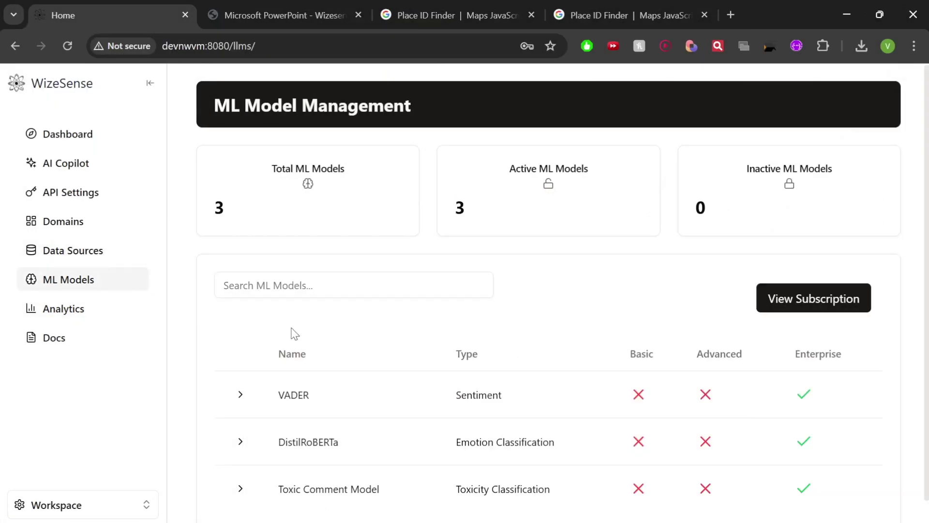
scroll(295, 334, down, 1)
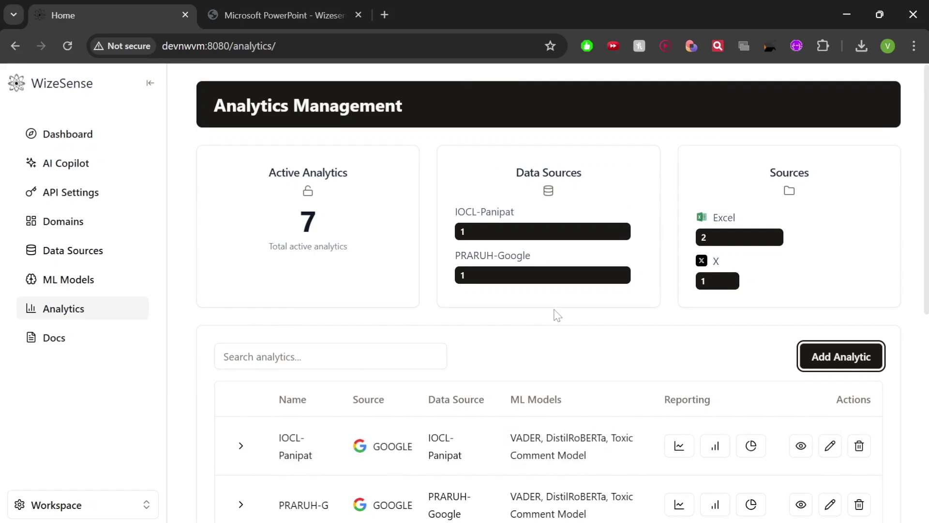
scroll(558, 316, down, 3)
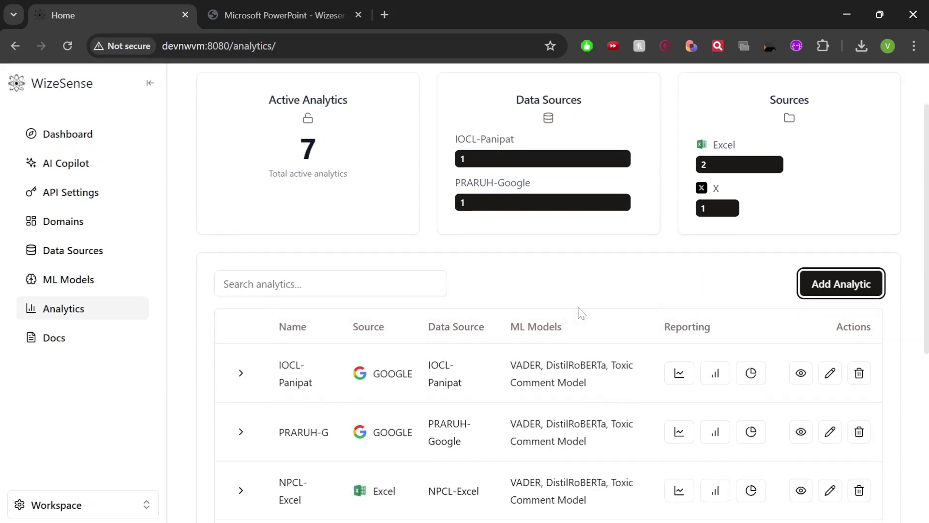
scroll(581, 313, up, 3)
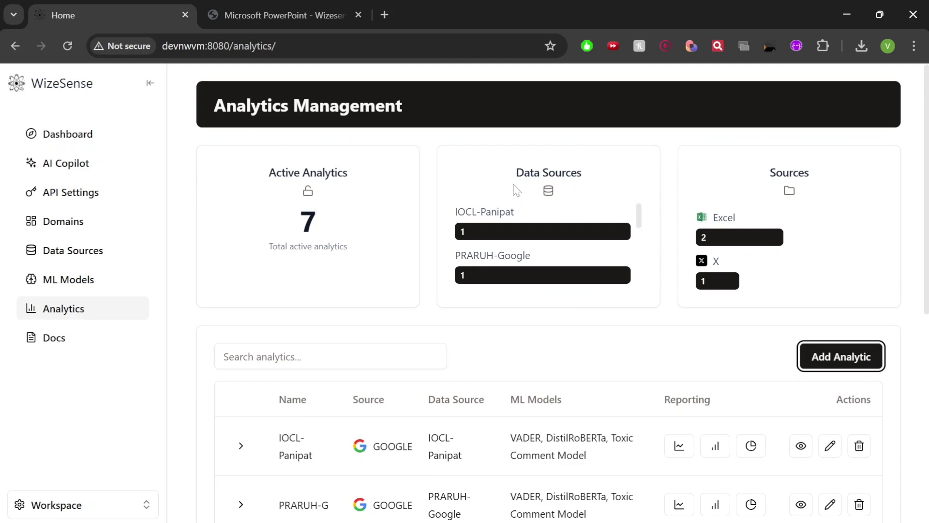
scroll(537, 242, down, 2)
scroll(552, 253, up, 2)
scroll(759, 230, down, 5)
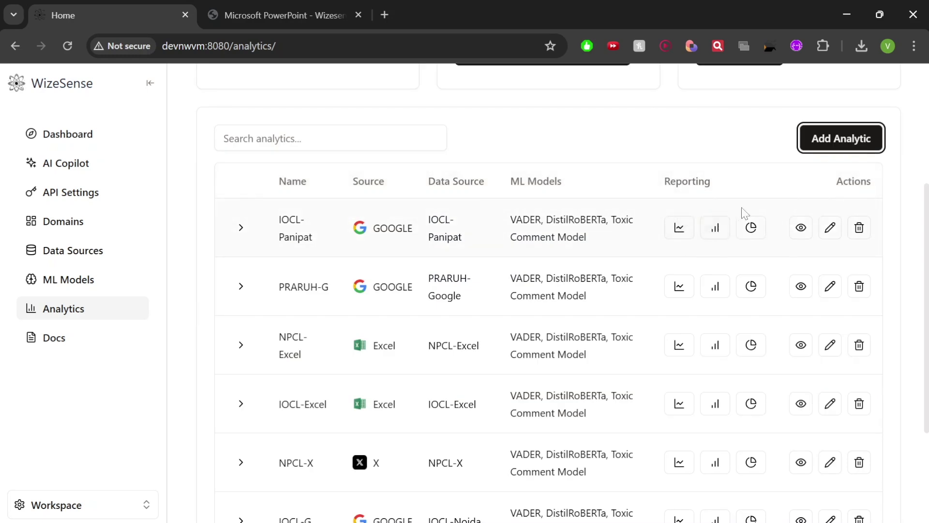
scroll(794, 201, up, 2)
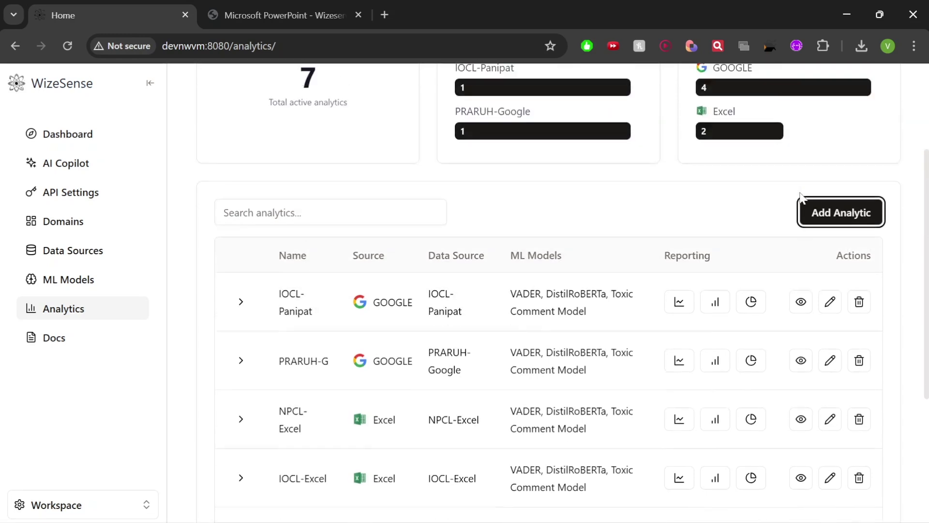
scroll(800, 196, up, 2)
Start a new analytic named 'Google Demo', described 'analysis', with source GOOGLE and data source Praruh
click(839, 288)
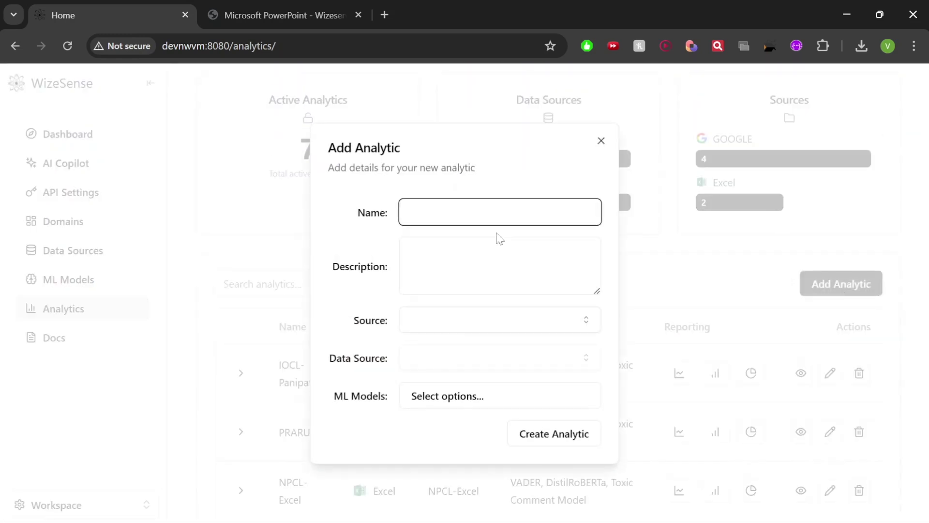
text(Google Demo)
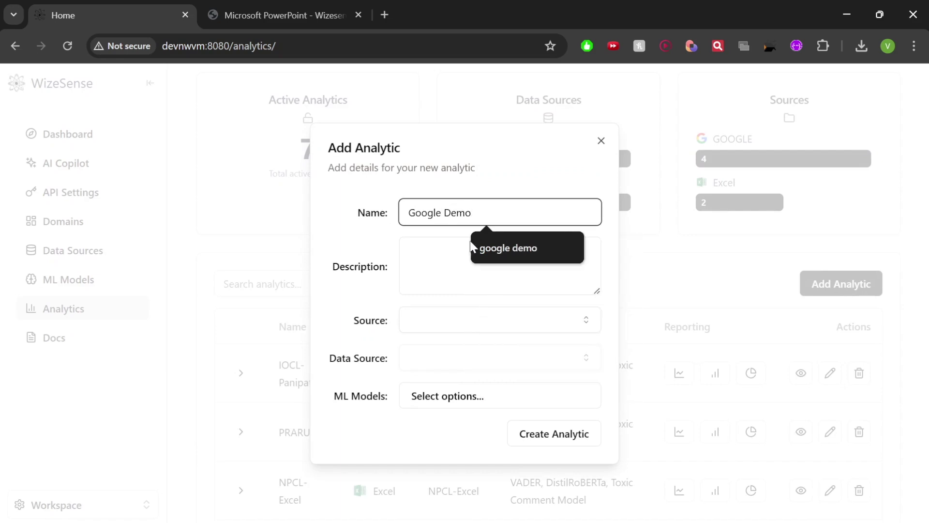
key(Tab)
text(analysis)
click(435, 322)
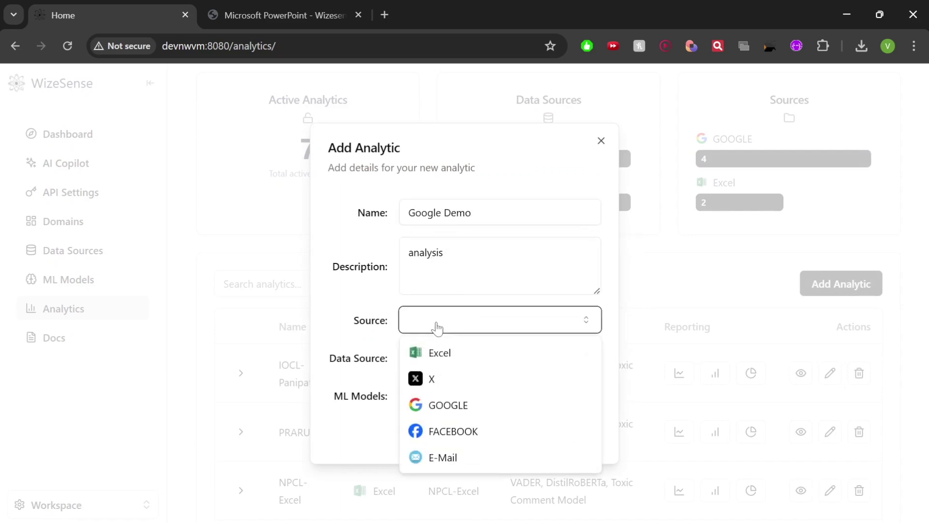
click(446, 407)
click(429, 364)
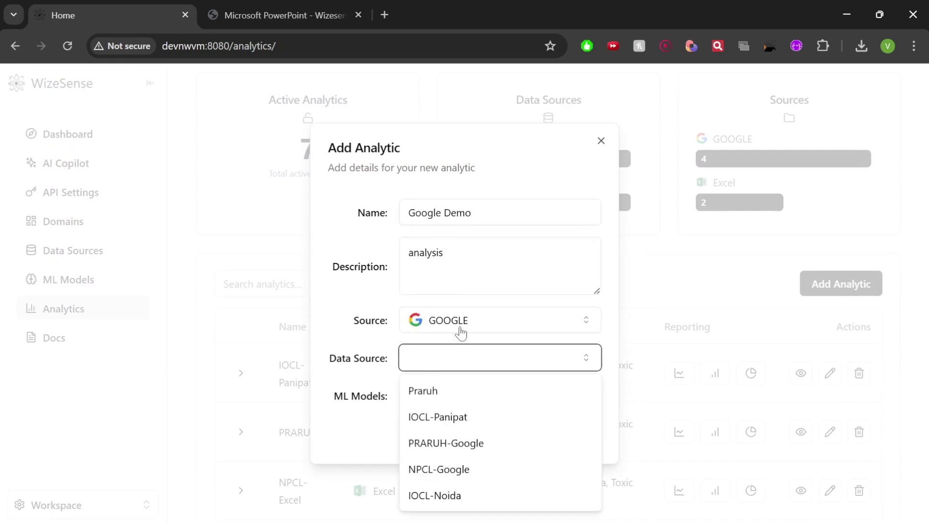
click(438, 391)
Select VADER, DistilRoBERTa and Toxic Comment Model as ML models and create the analytic
click(445, 401)
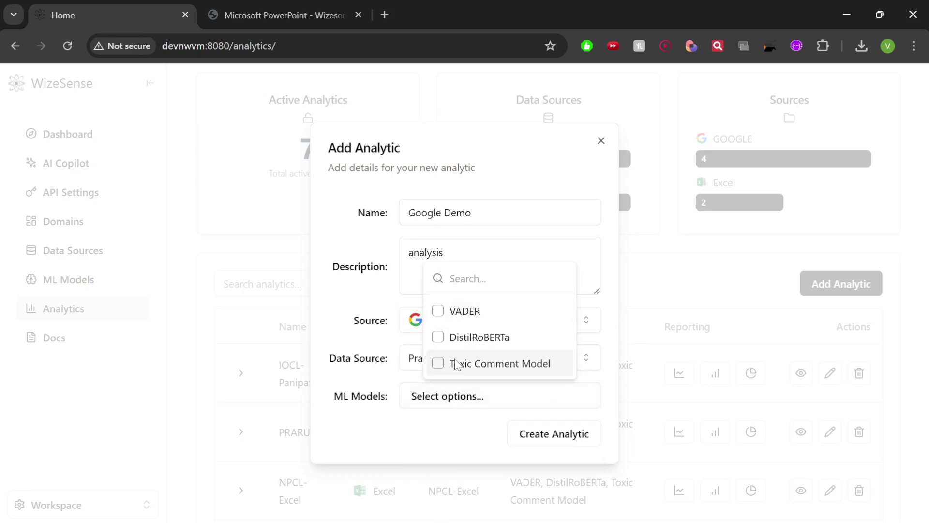
click(459, 311)
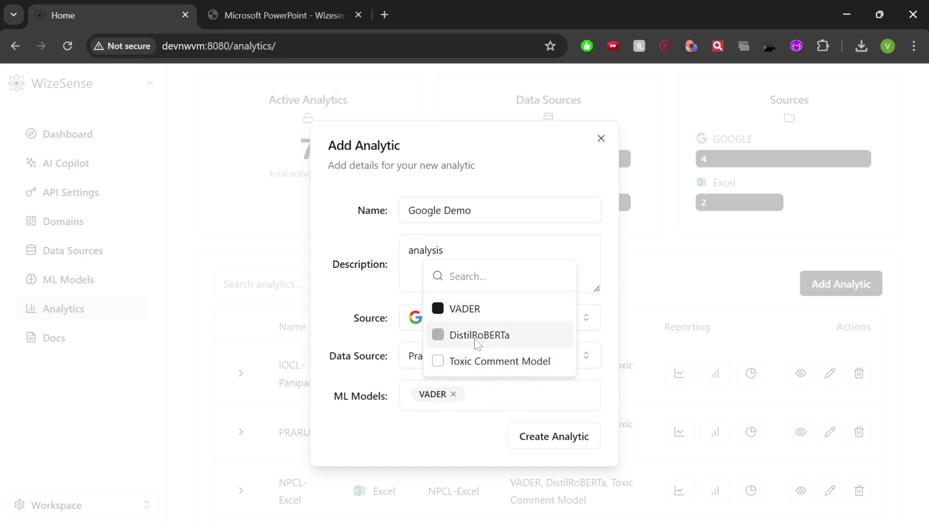
click(476, 337)
click(479, 361)
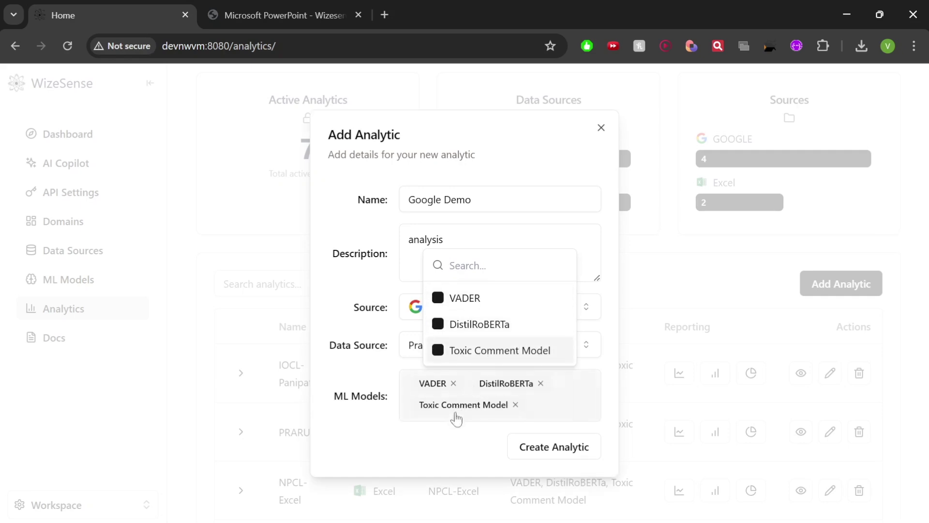
click(453, 433)
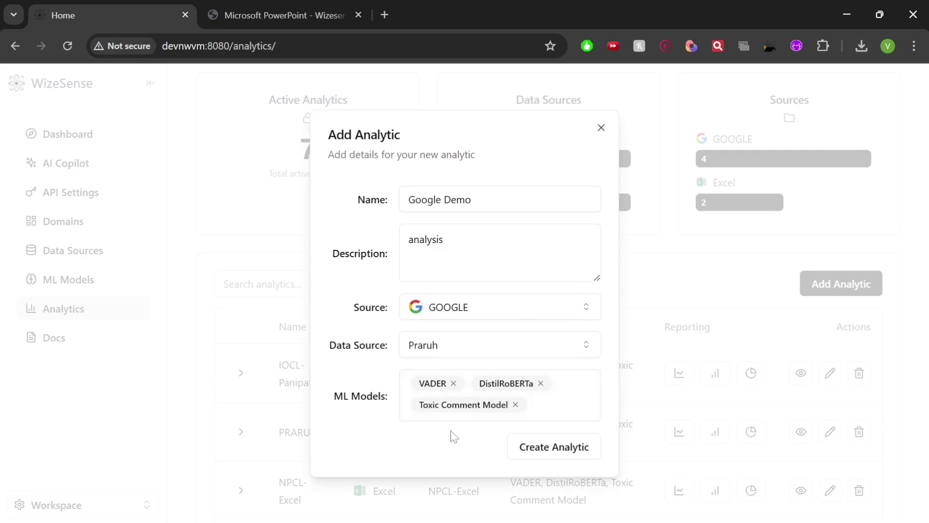
click(537, 456)
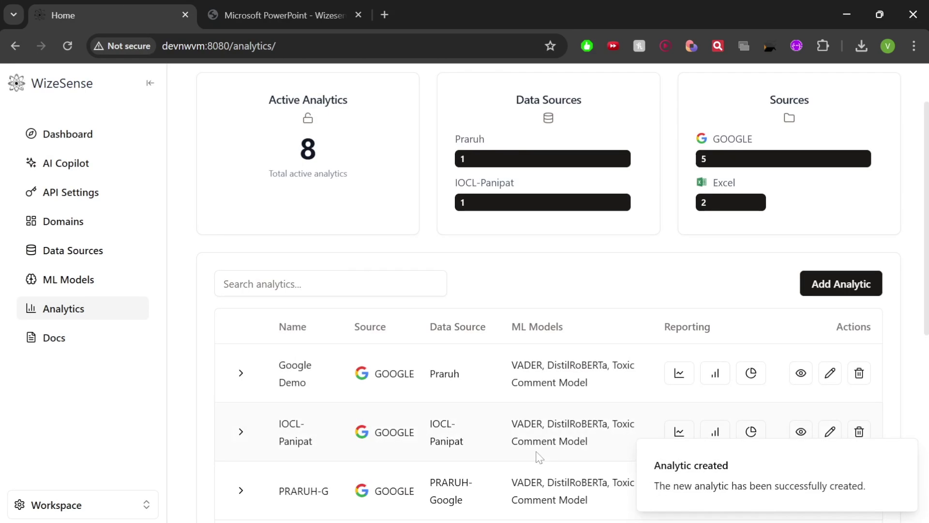
Run Analyze on the Google Demo row until the analysis reports successful completion
scroll(322, 310, down, 1)
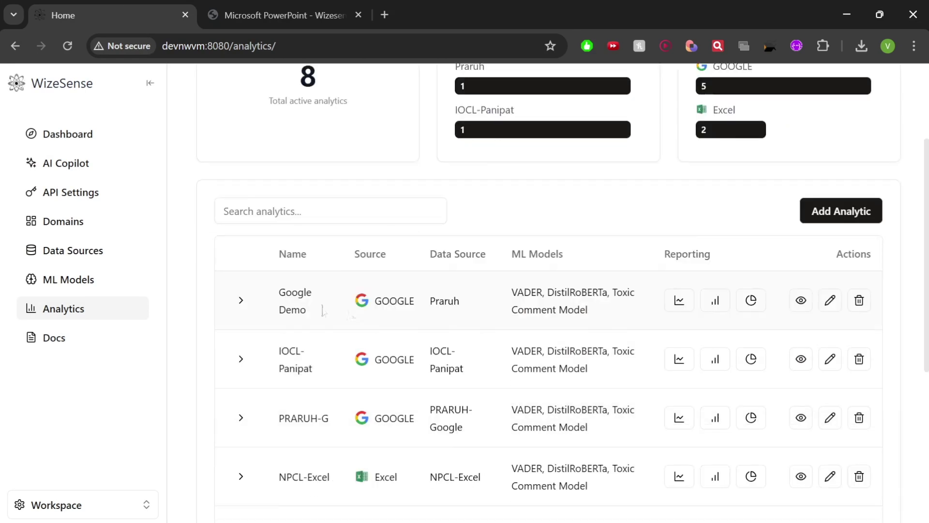
click(678, 307)
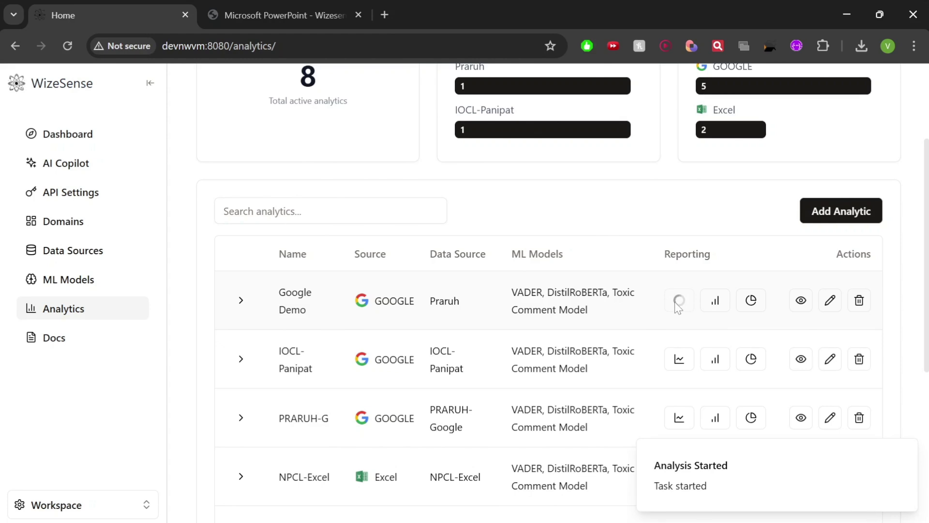
scroll(605, 264, down, 1)
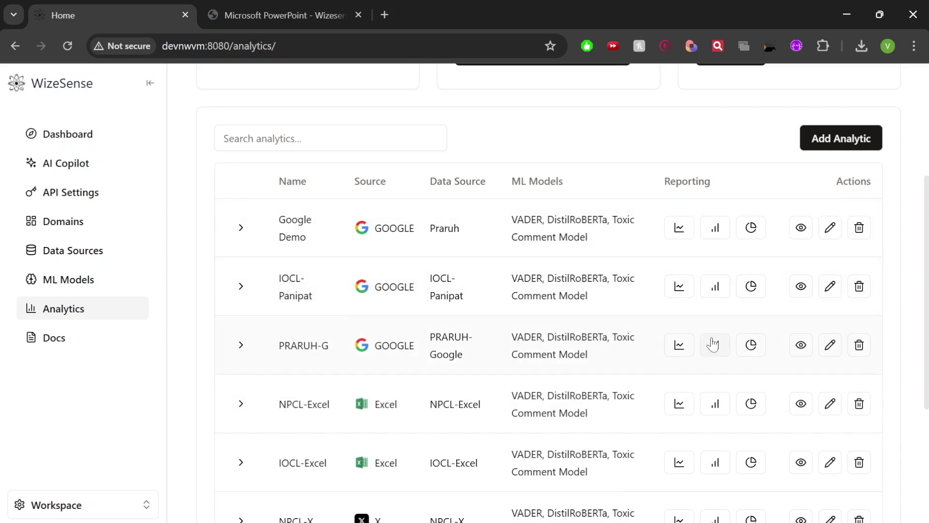
Open an analytic's advanced report and review its Overview: 256 comments, 75.78% average sentiment
scroll(714, 341, down, 2)
click(752, 208)
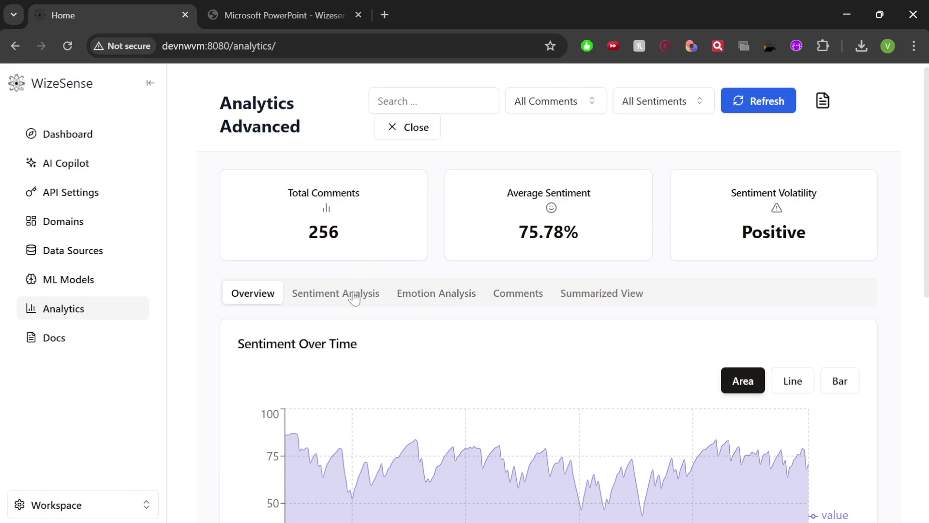
scroll(497, 393, down, 2)
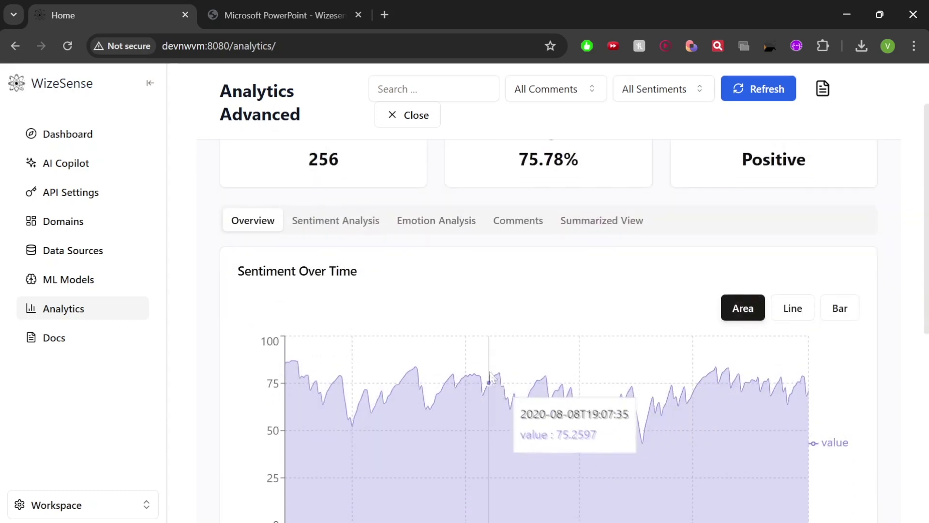
scroll(486, 380, down, 6)
scroll(773, 398, up, 8)
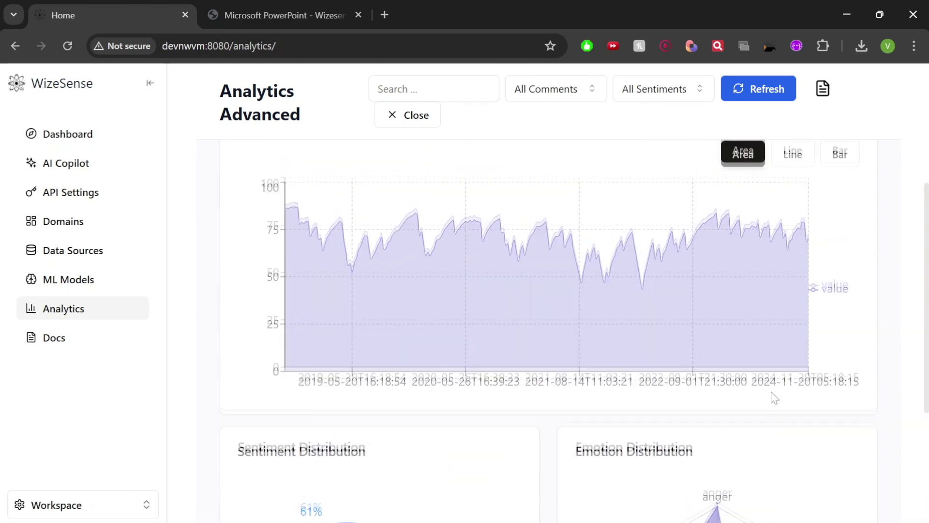
Review the charts on the Sentiment Analysis tab
click(334, 300)
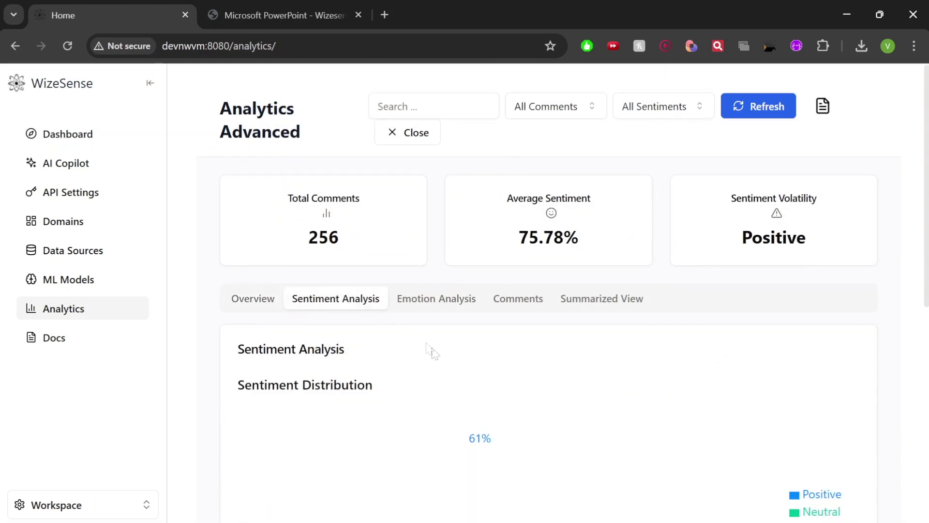
scroll(429, 353, down, 5)
scroll(504, 405, down, 2)
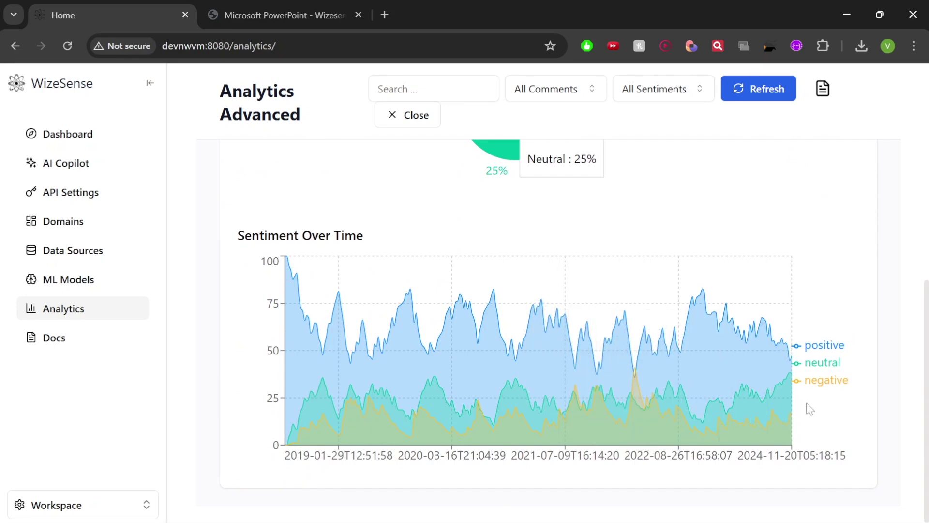
scroll(810, 409, up, 7)
Switch to Emotion Analysis, view the distribution radar and Emotions Over Time, then zoom the page out
click(450, 298)
scroll(506, 395, down, 2)
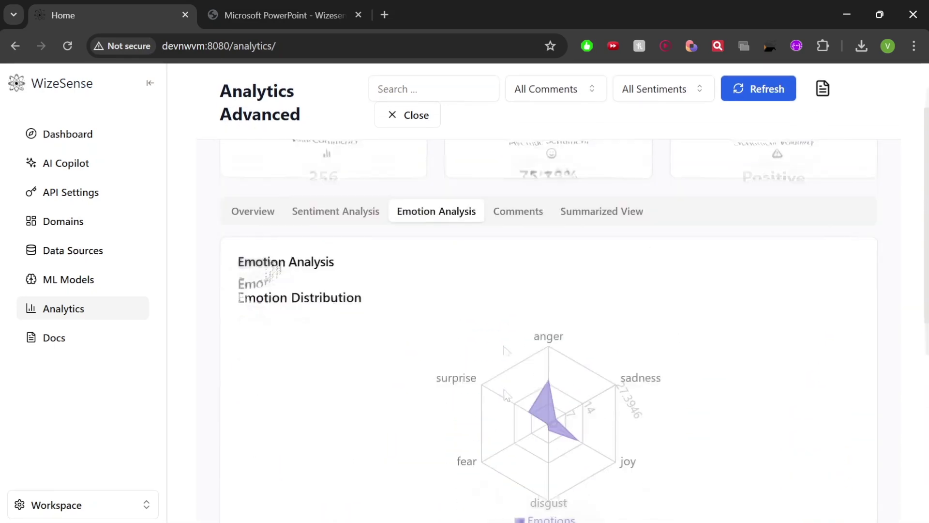
scroll(507, 395, down, 7)
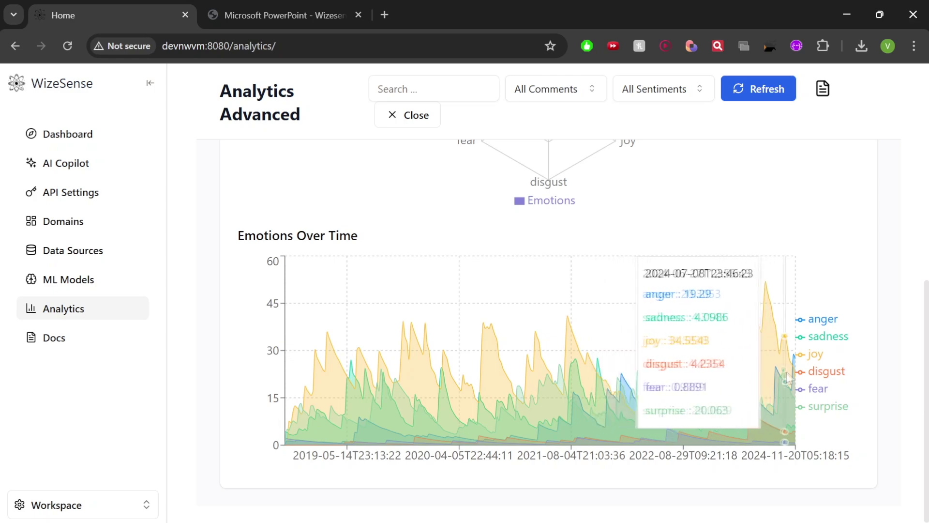
scroll(590, 373, up, 8)
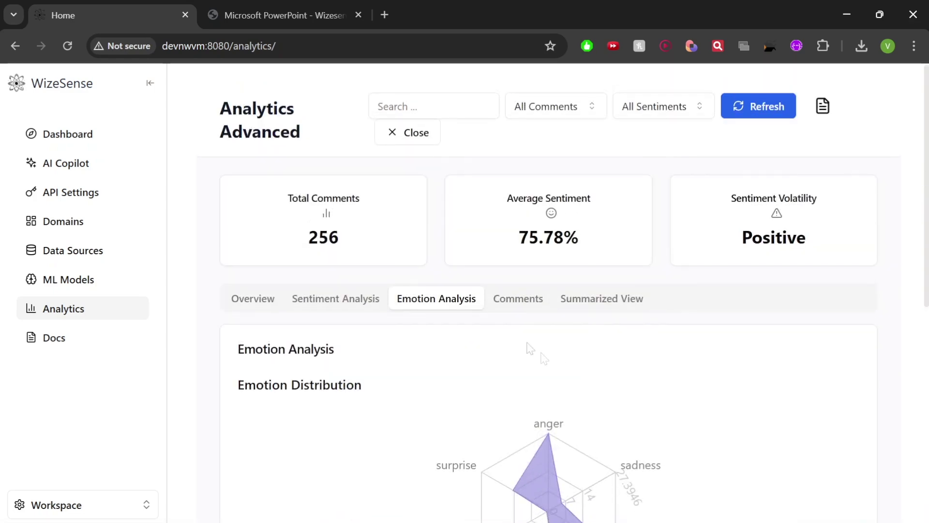
key(ctrl+minus)
Open the Comments view and read Recent Comments, highlighting part of a negative petrol pump review
click(470, 252)
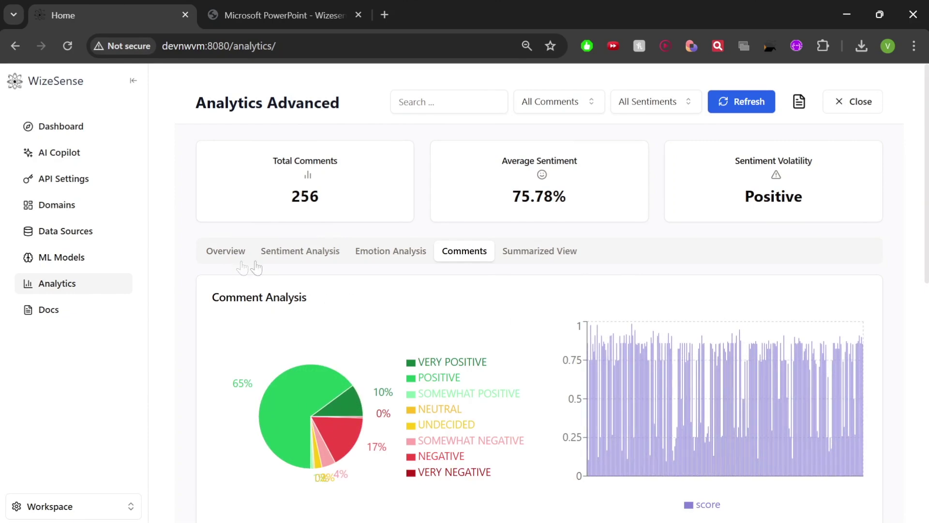
scroll(428, 339, down, 4)
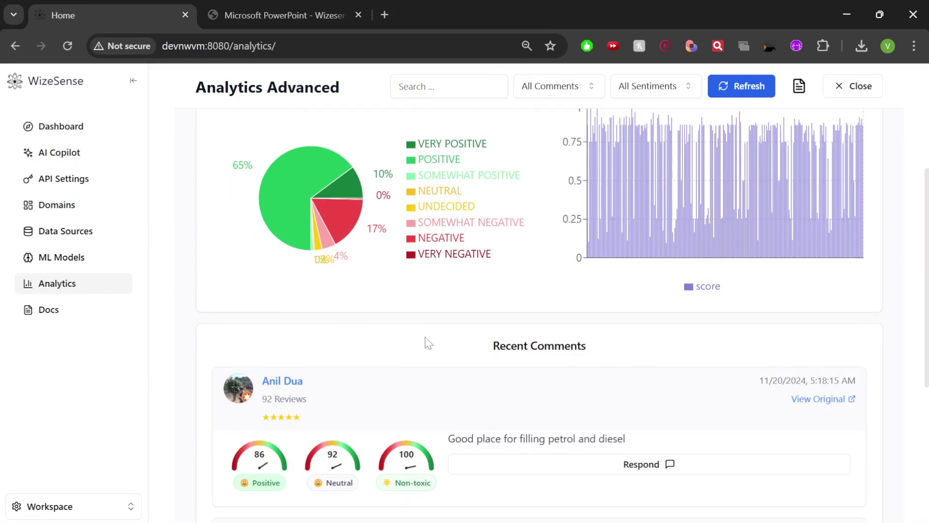
scroll(429, 343, down, 3)
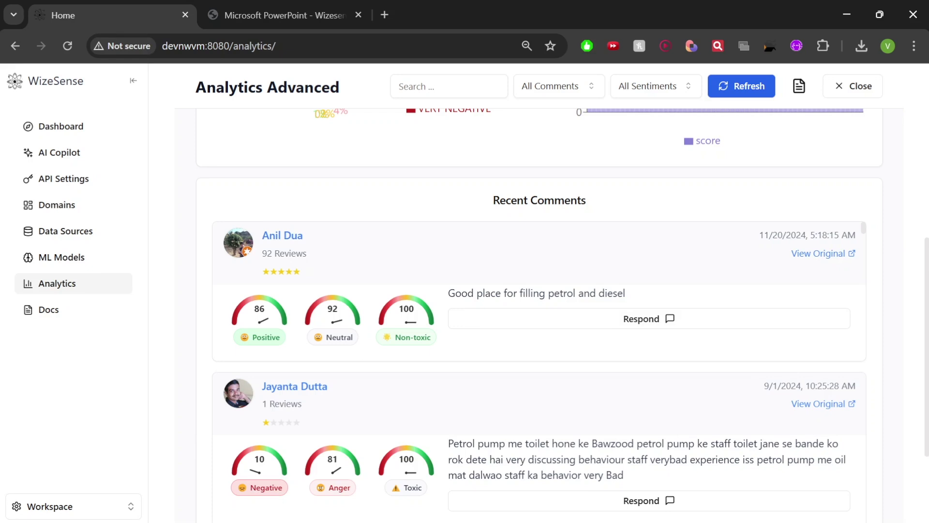
scroll(447, 306, down, 3)
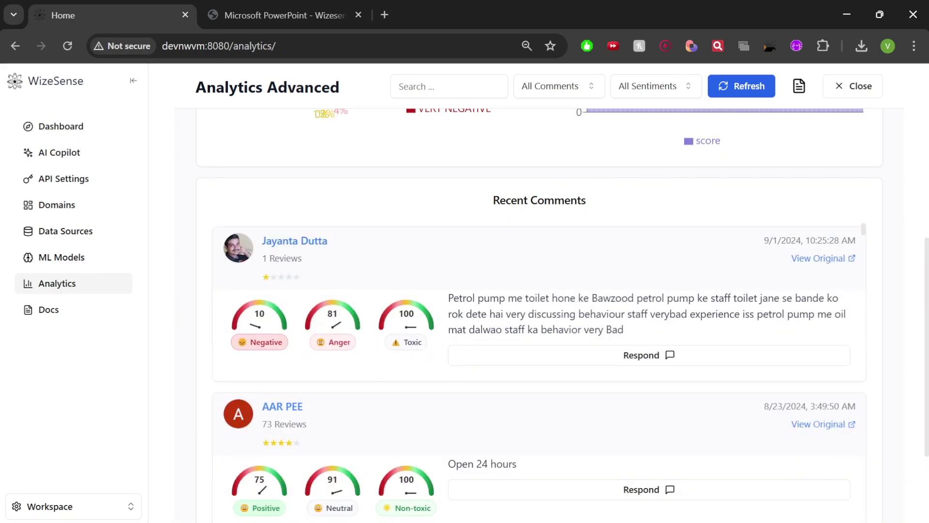
drag(466, 298, 609, 313)
click(609, 314)
Open the original 1-star IndianOil review and owner's response on Google Maps
scroll(438, 356, up, 1)
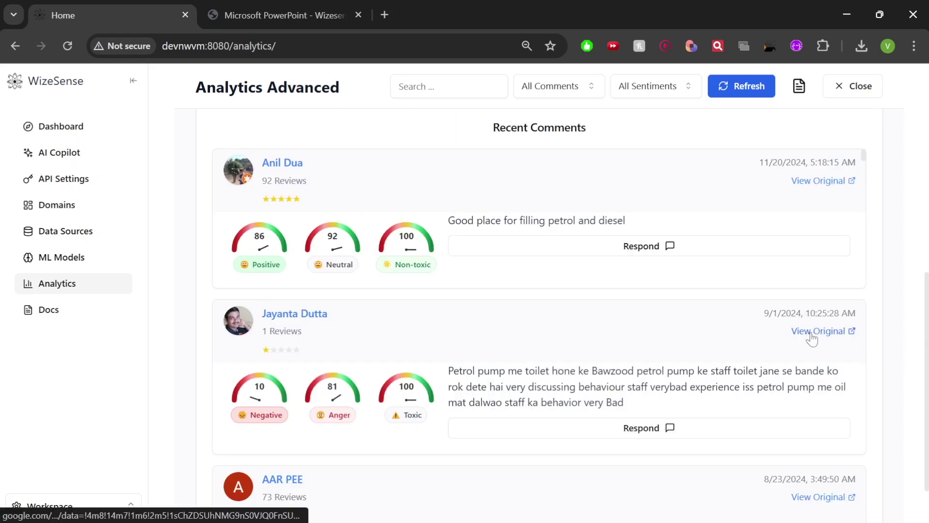
click(818, 328)
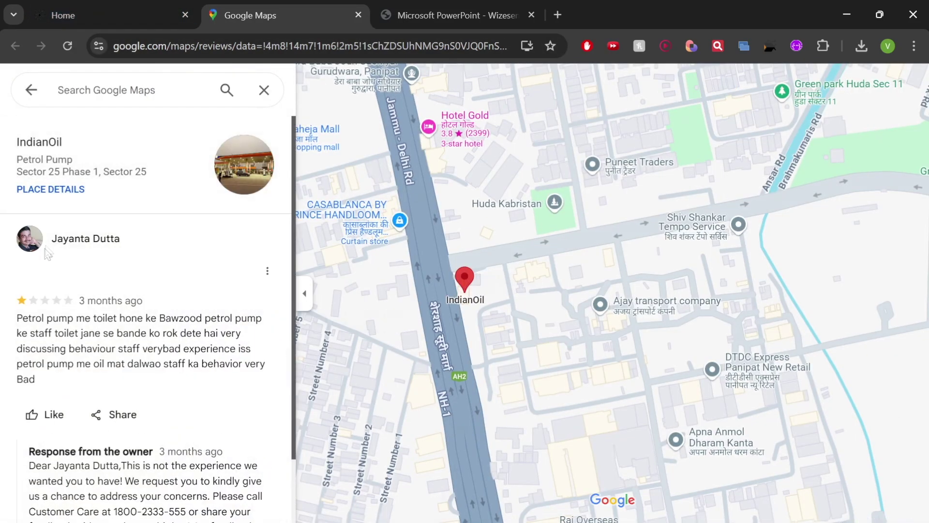
scroll(95, 334, down, 2)
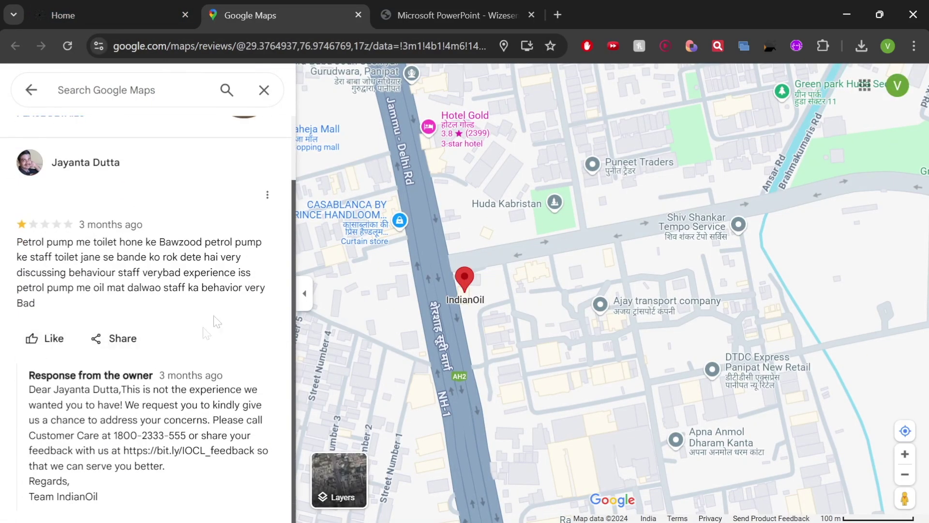
scroll(535, 354, up, 5)
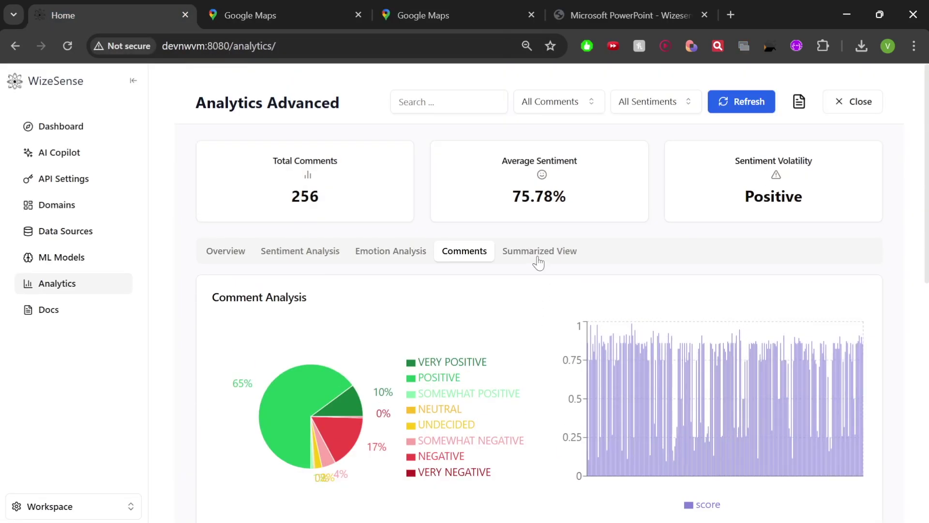
Switch to Summarized View and scroll down to the Neutral Reviews Summary
click(539, 256)
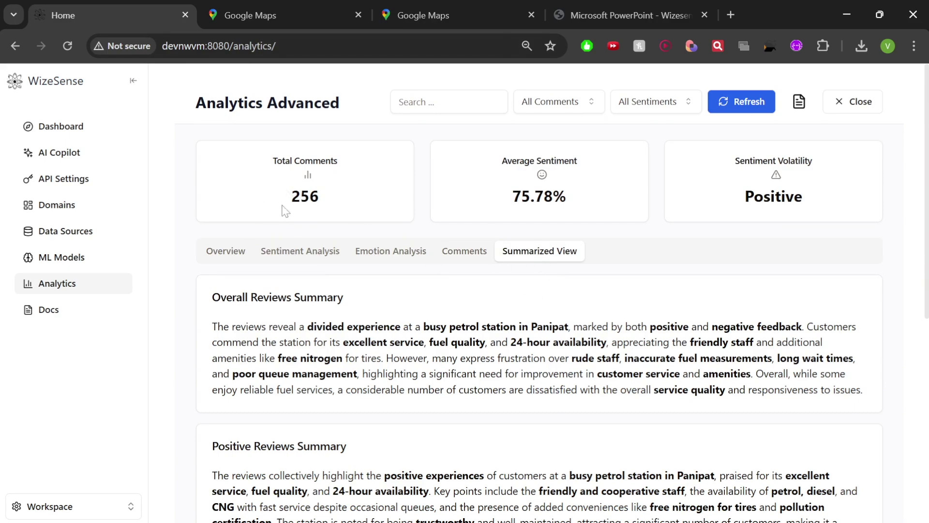
scroll(315, 223, down, 4)
scroll(552, 315, down, 3)
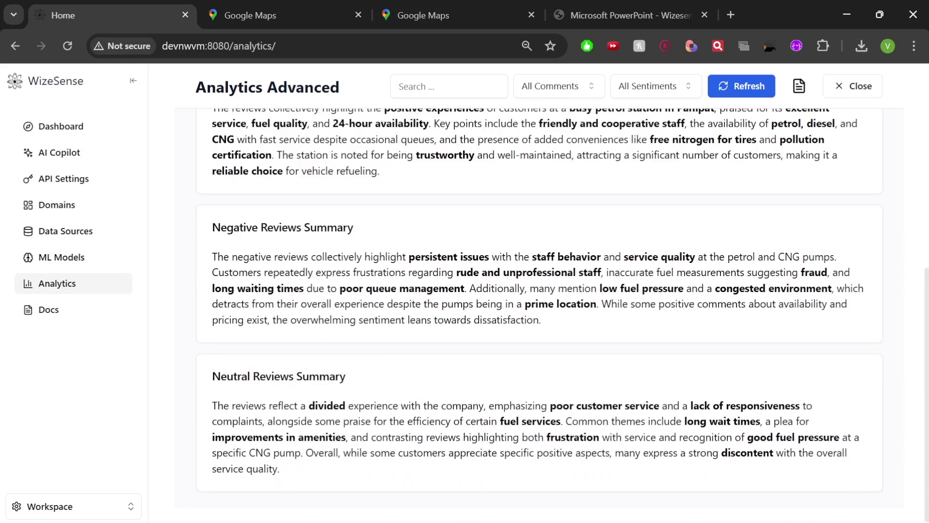
Highlight neutral-summary phrases: lack of responsiveness, fuel services, long wait times, improvements in amenities
drag(581, 406, 636, 406)
drag(710, 406, 803, 405)
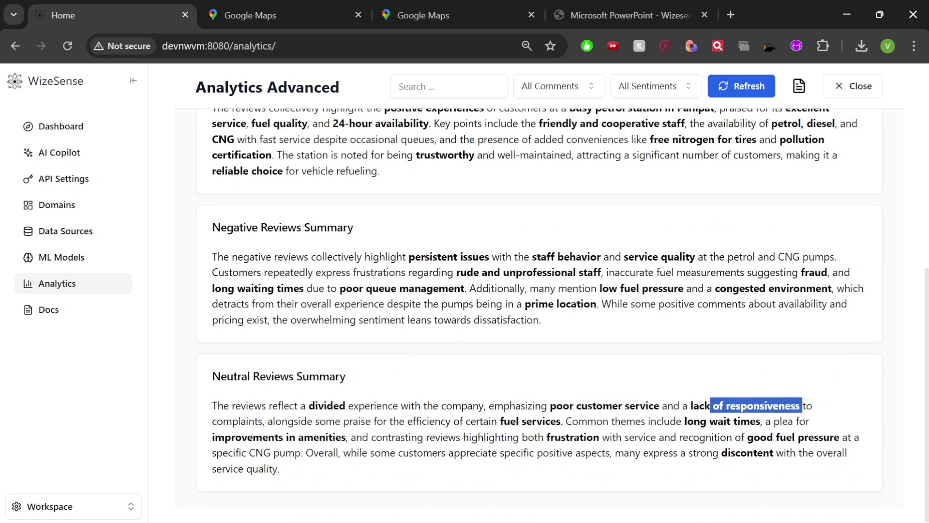
drag(511, 421, 556, 421)
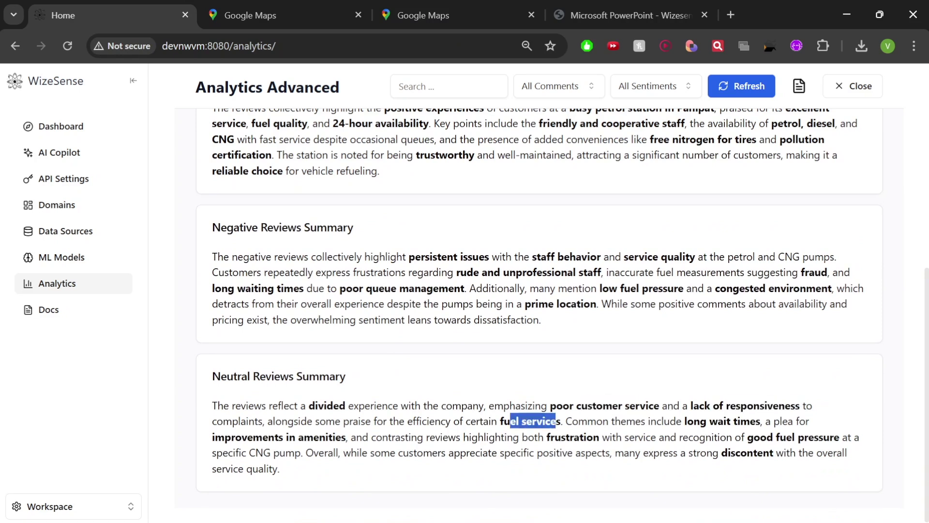
drag(685, 421, 771, 421)
drag(212, 437, 341, 437)
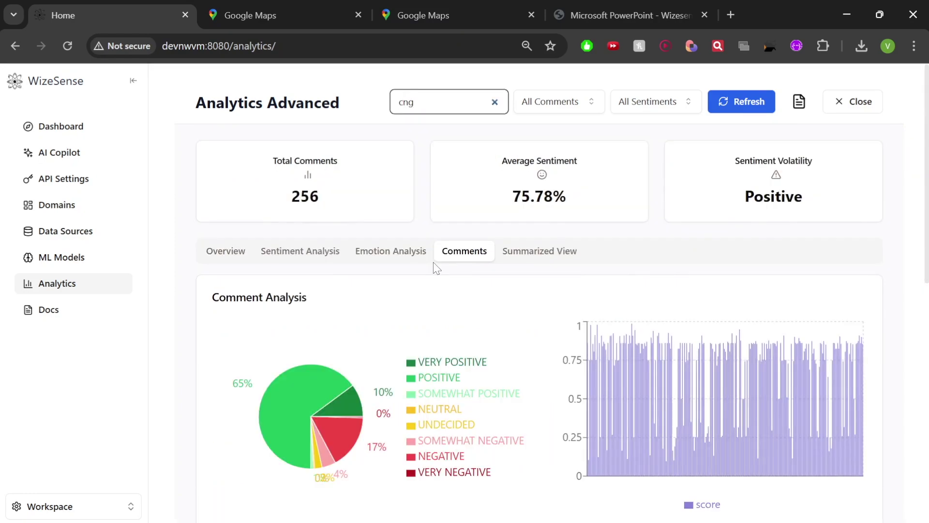
Set the comment period filter to the last year, after trying last 30 and 7 days
scroll(437, 268, down, 8)
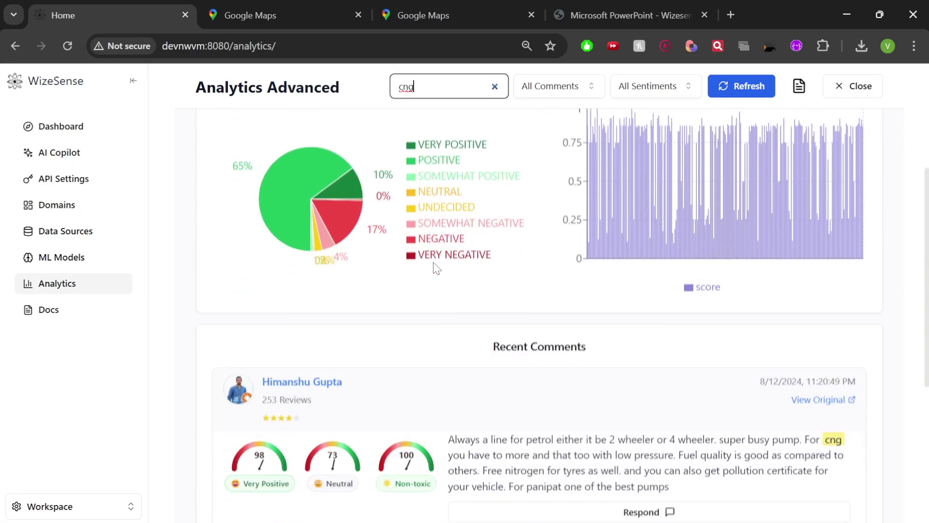
scroll(437, 268, down, 5)
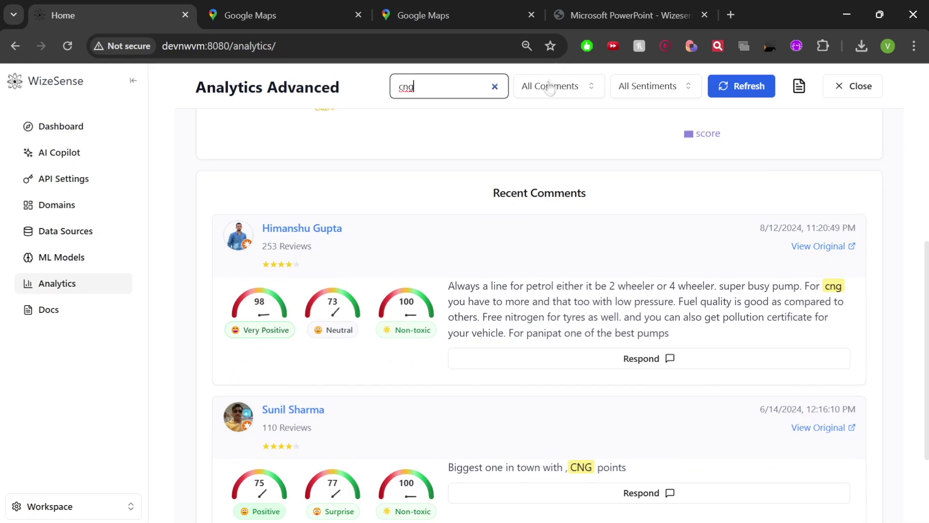
click(557, 86)
click(550, 161)
click(569, 89)
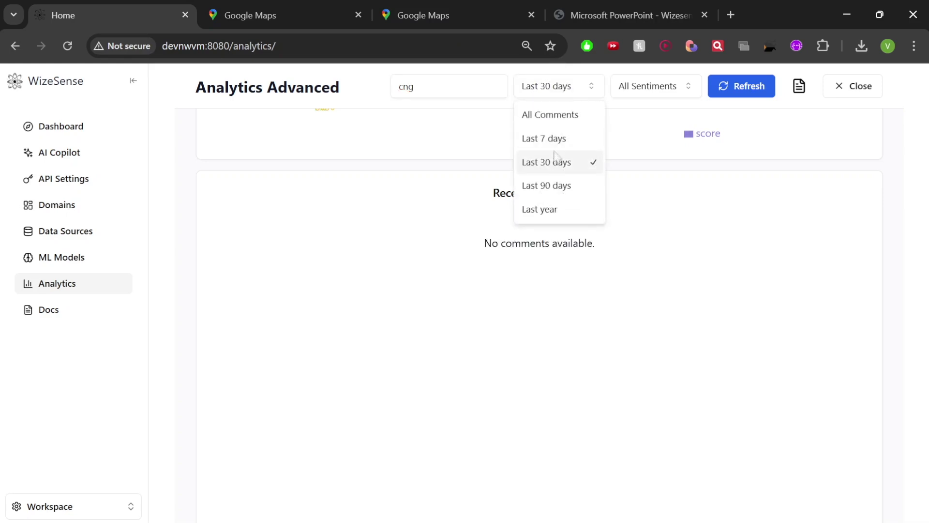
click(556, 139)
click(583, 86)
click(569, 117)
click(557, 86)
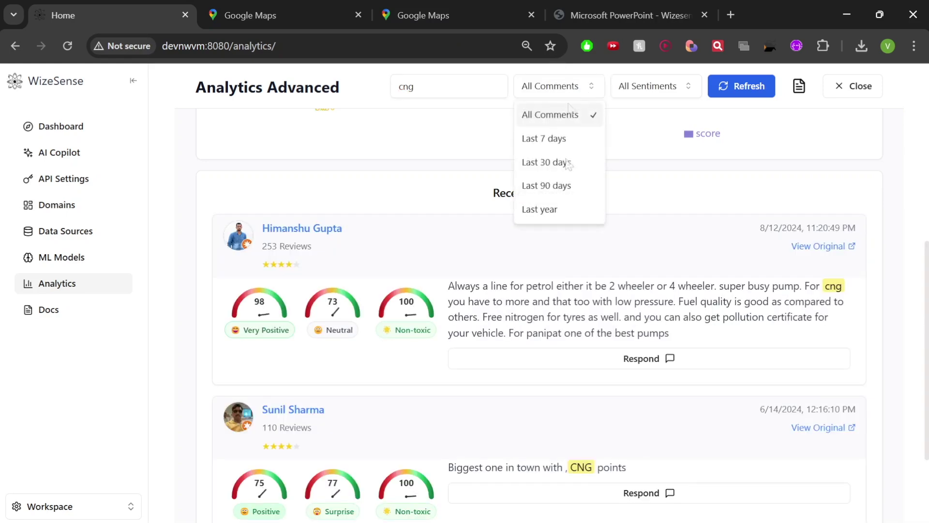
click(557, 211)
Filter Recent Comments to Negative sentiment and scroll through the complaints
scroll(558, 216, up, 5)
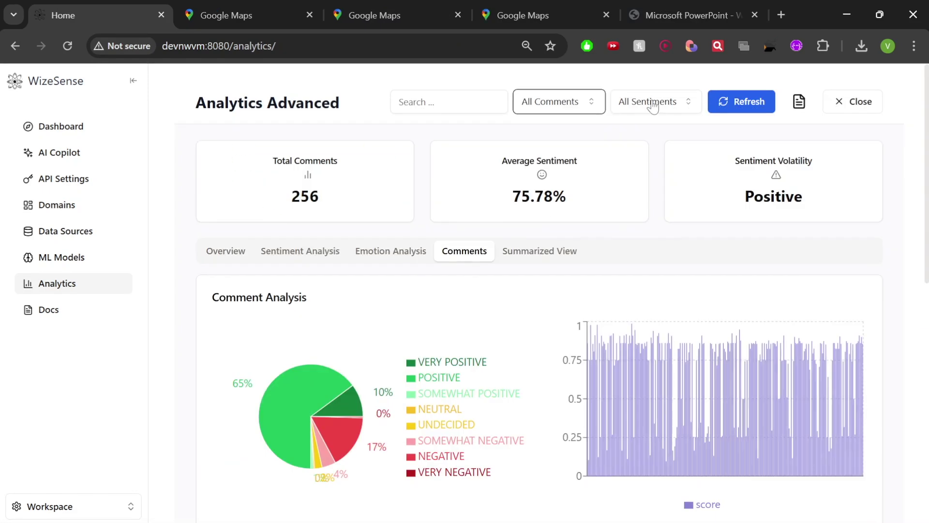
click(651, 102)
click(639, 201)
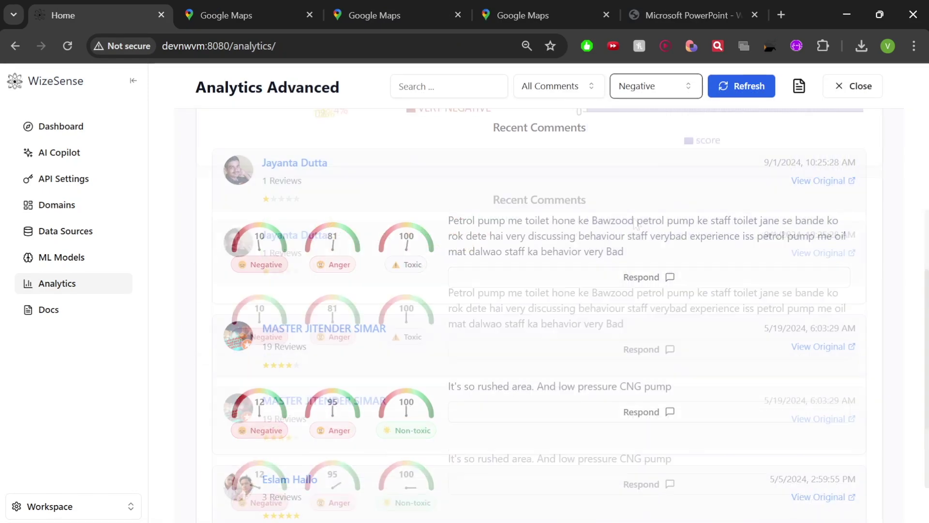
scroll(519, 255, down, 3)
scroll(571, 284, down, 5)
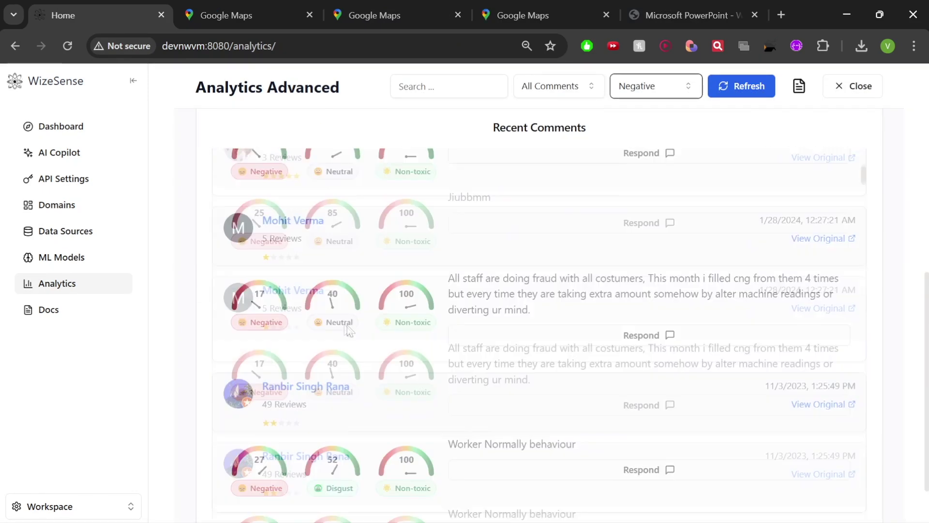
Generate the PDF report, keep the blocked download and open analytics-report (9).pdf
click(799, 86)
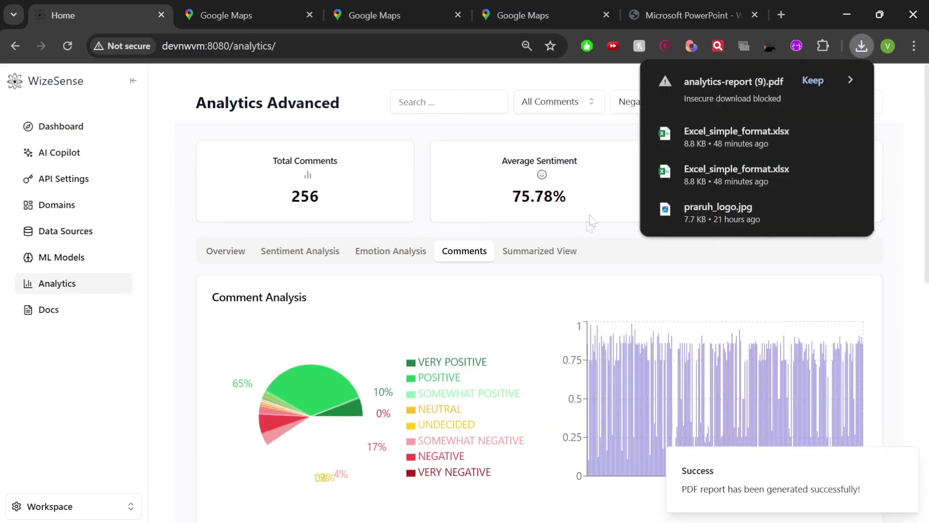
click(813, 80)
click(754, 83)
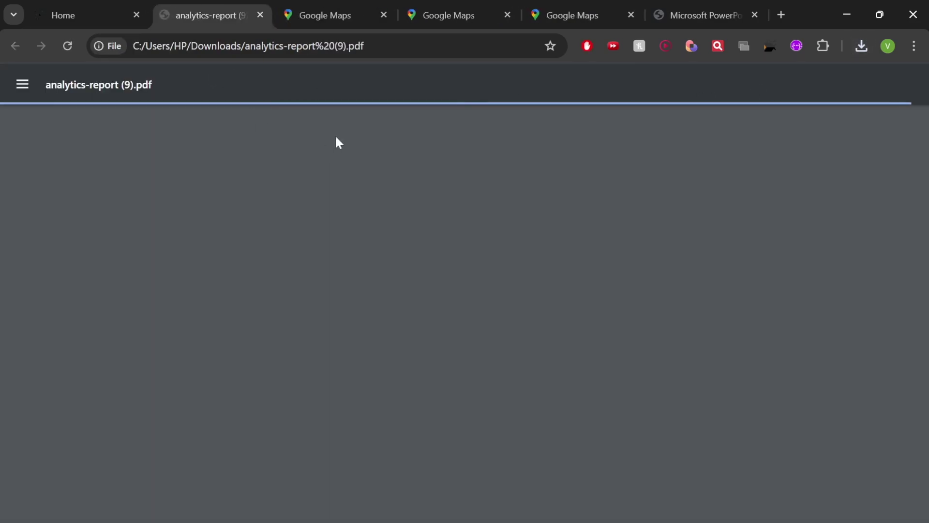
scroll(377, 199, down, 5)
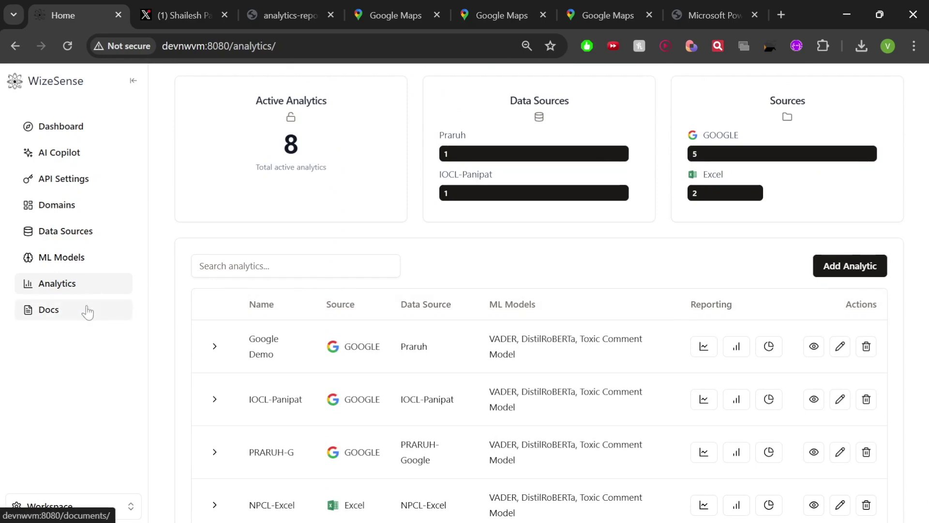
Go to Docs to see topics like Getting Started, User Guides, API Reference and FAQ
click(88, 313)
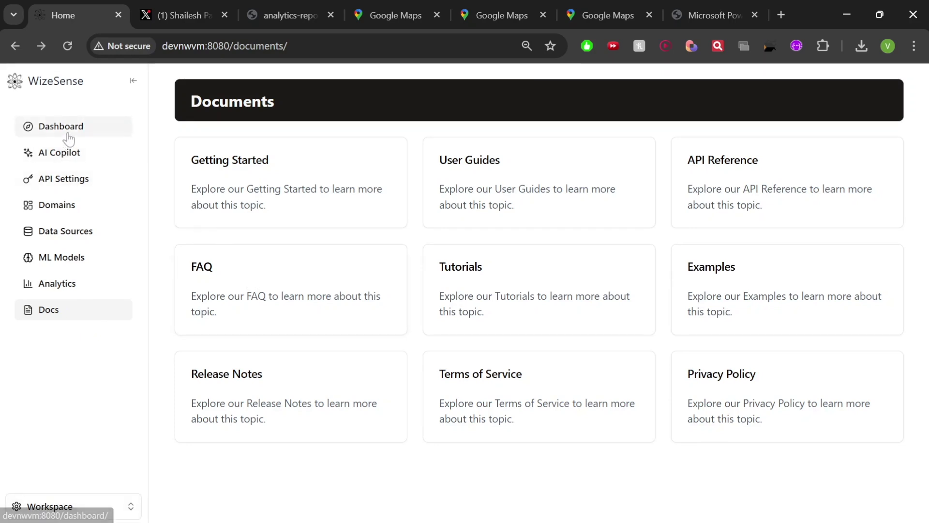
Return to the Dashboard, select the PRARUH domain, then switch to IOCL's review stats
click(72, 287)
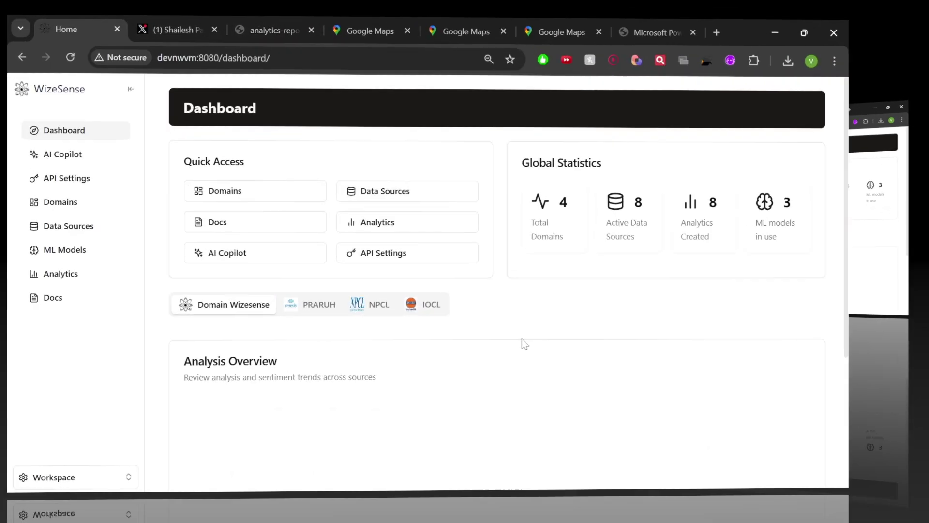
scroll(565, 359, down, 2)
scroll(564, 360, down, 3)
scroll(532, 357, up, 5)
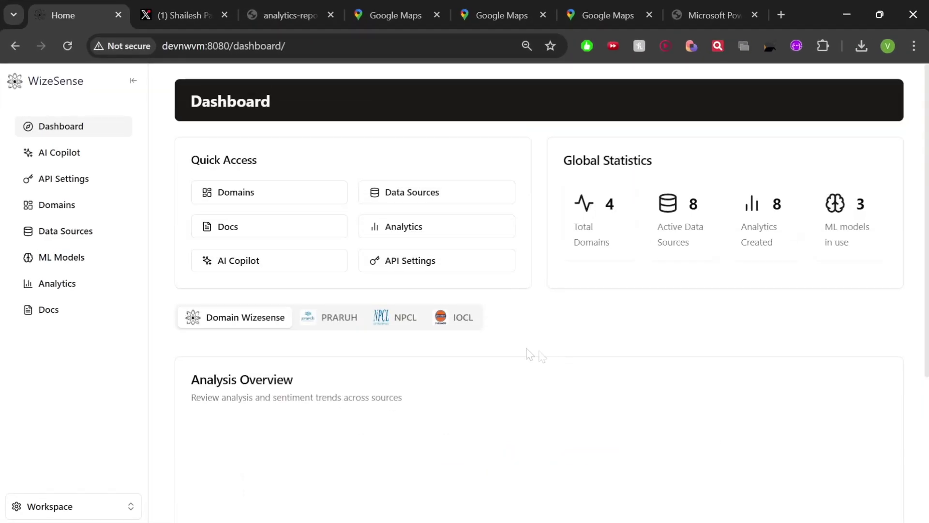
click(308, 318)
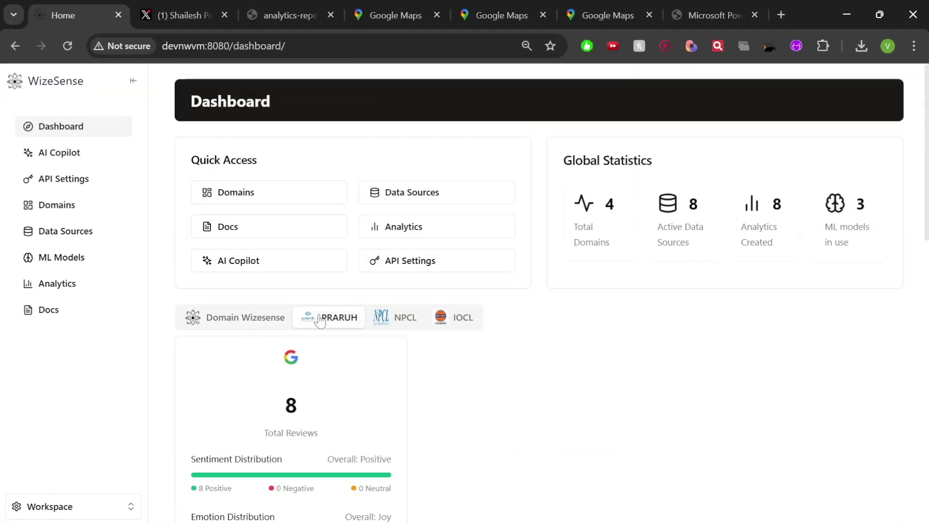
click(463, 318)
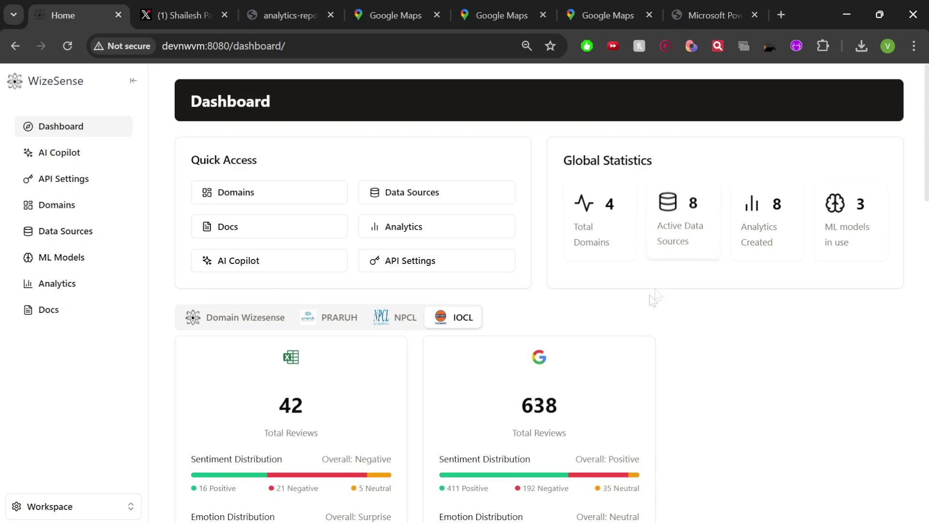
Highlight IOCL's Google Positive rating and its 411 Positive and 192 Negative counts, then clear the selection
scroll(650, 293, down, 4)
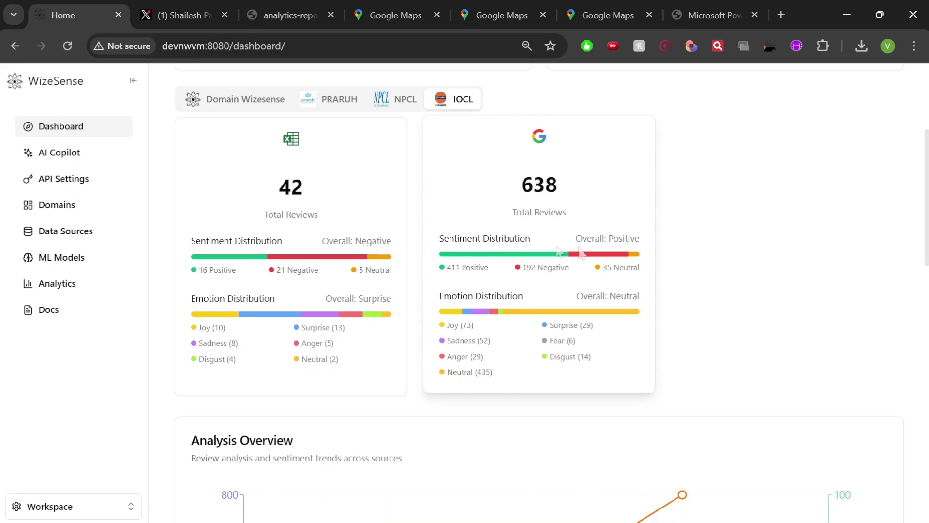
drag(609, 238, 640, 241)
drag(447, 268, 485, 268)
drag(548, 267, 635, 269)
click(686, 287)
Scroll through IOCL's sentiment and emotion charts down to the Analysis Overview
scroll(366, 343, down, 4)
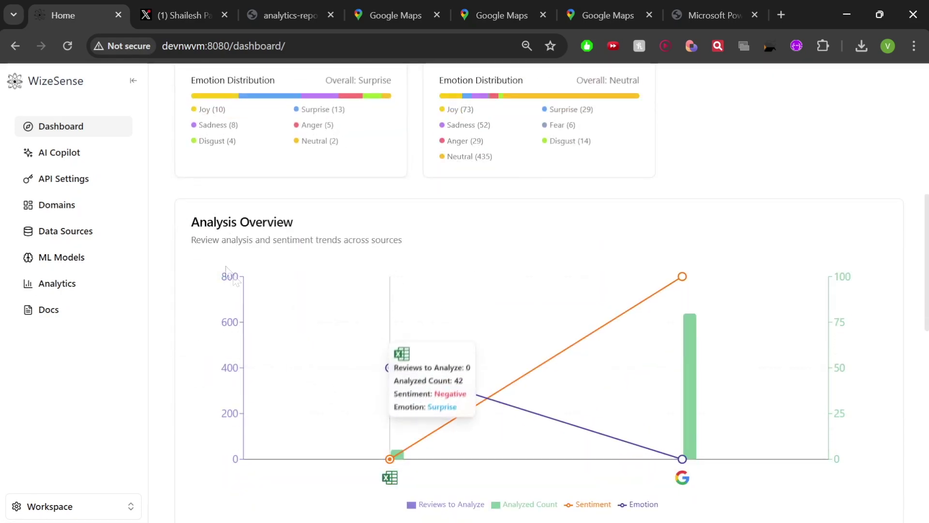
scroll(421, 271, down, 4)
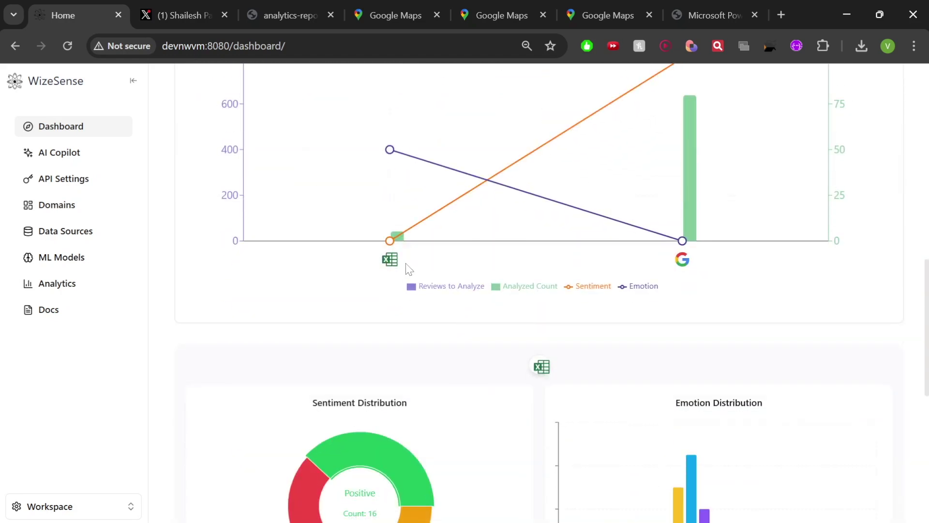
scroll(409, 269, up, 3)
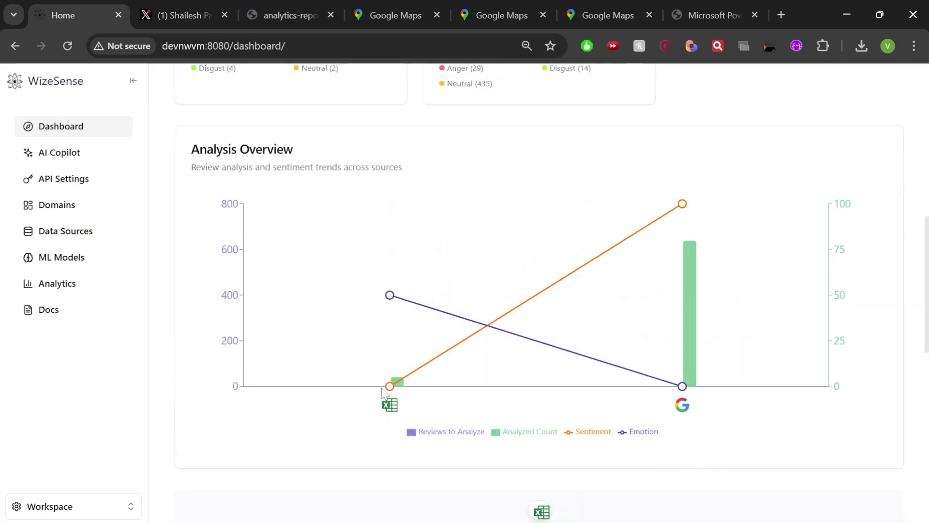
mouse_move(395, 385)
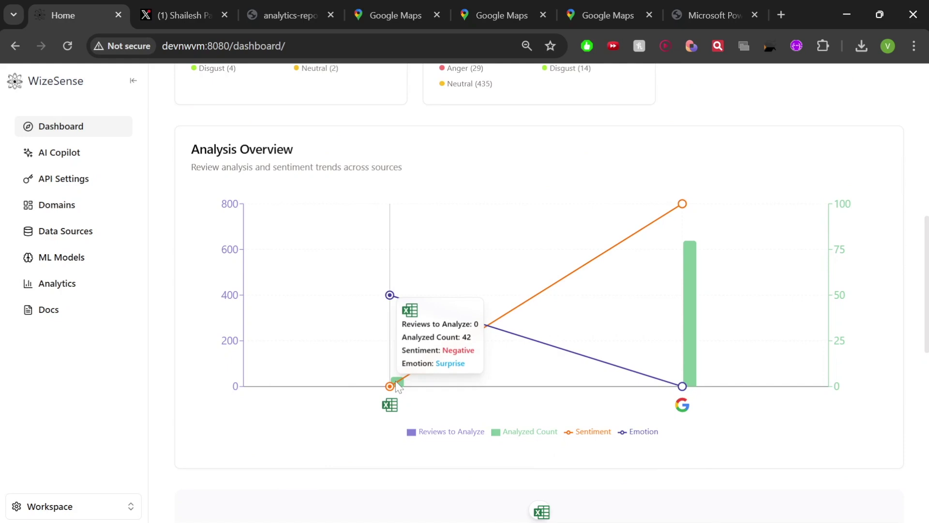
mouse_move(668, 354)
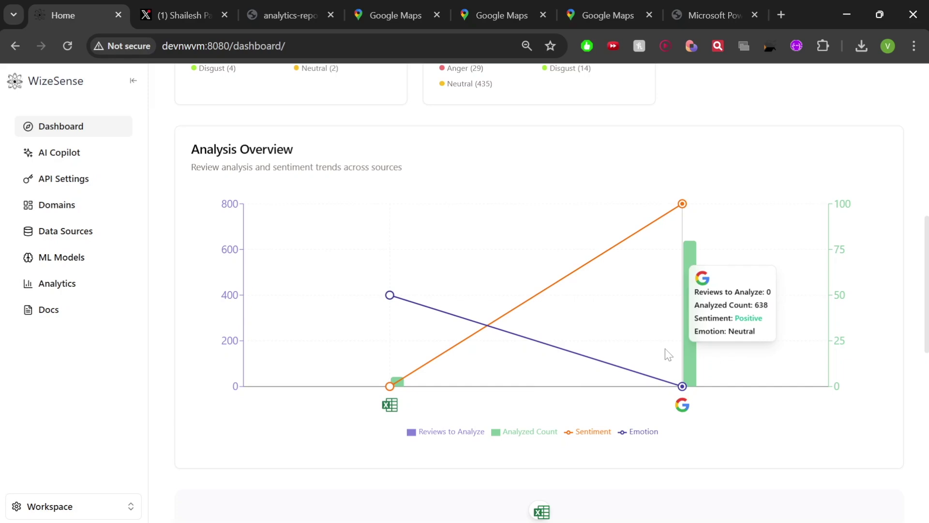
scroll(668, 354, down, 9)
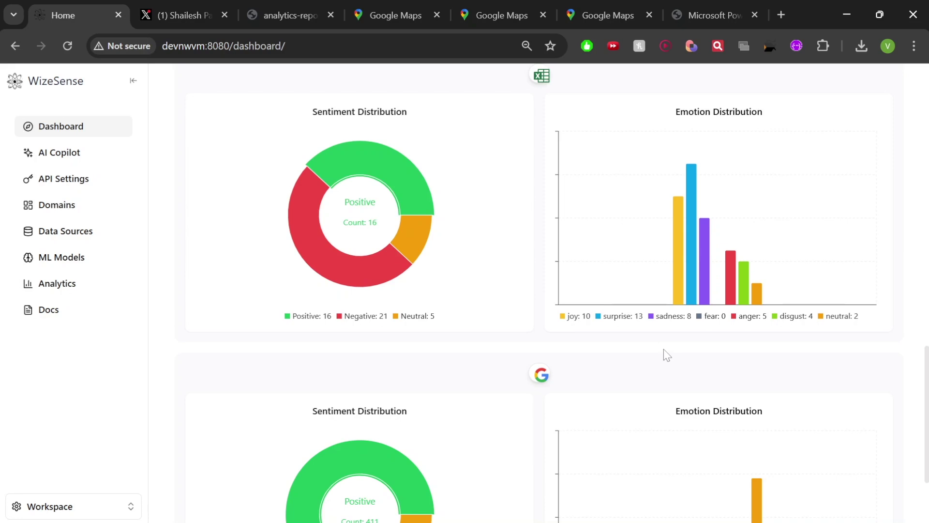
scroll(664, 350, up, 15)
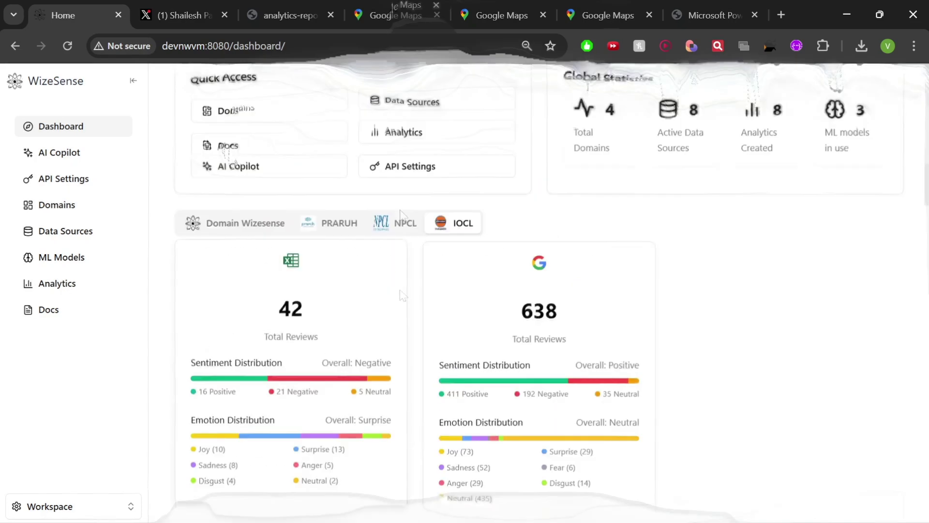
Select the NPCL domain and scroll through its per-source charts to the Analysis Overview
click(406, 317)
scroll(656, 285, down, 4)
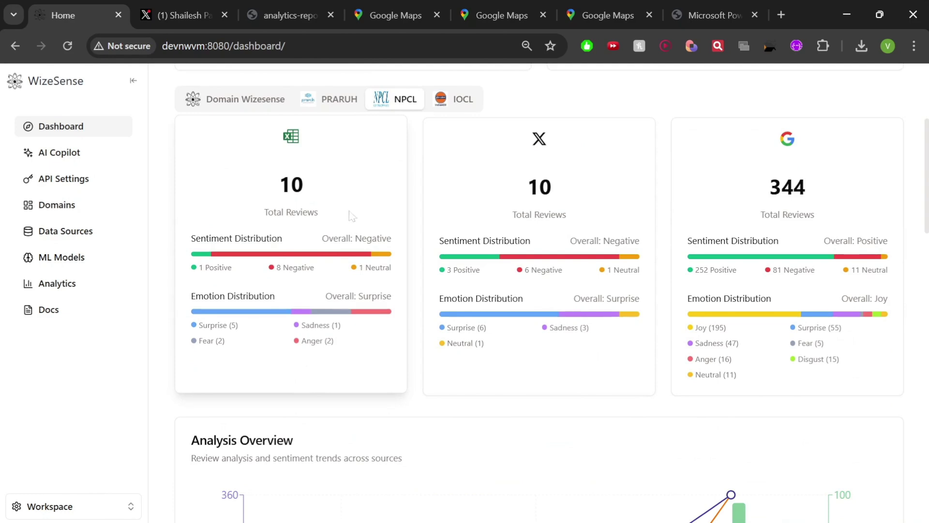
scroll(776, 210, down, 1)
scroll(775, 213, down, 6)
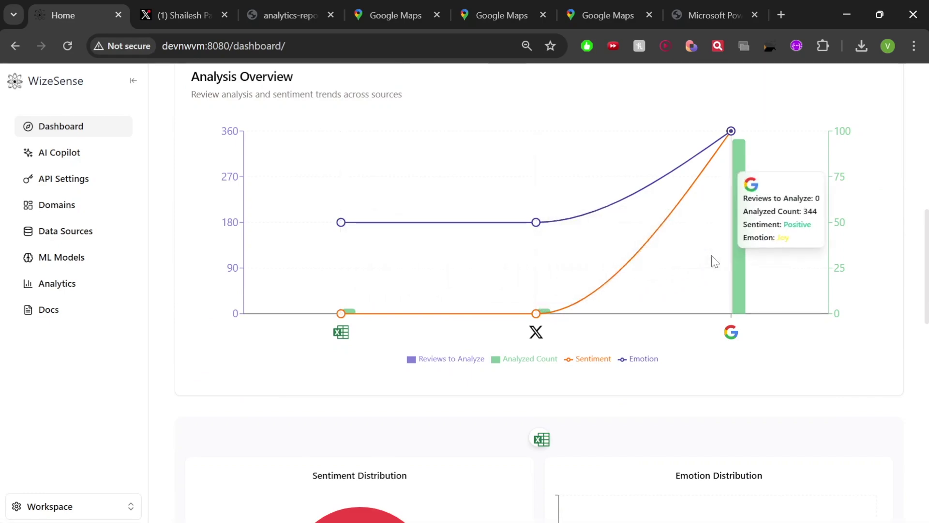
scroll(715, 262, up, 4)
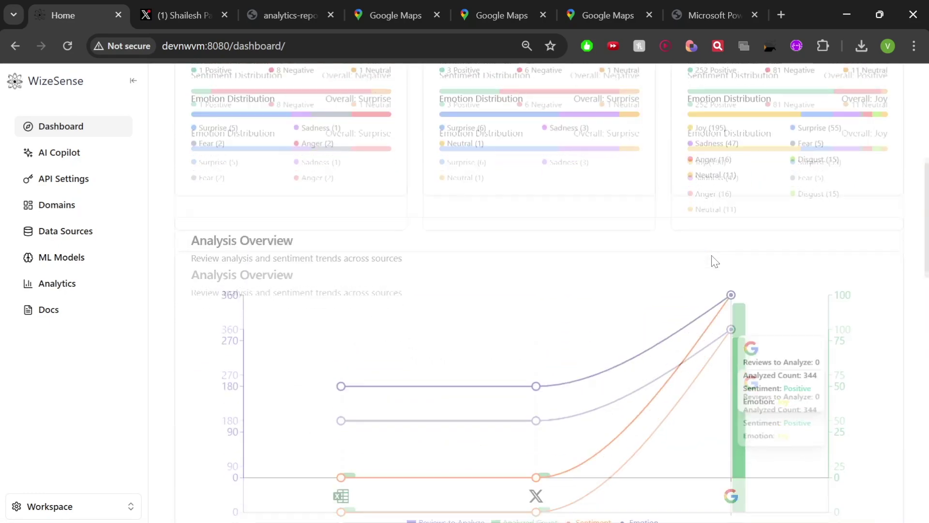
scroll(715, 261, down, 10)
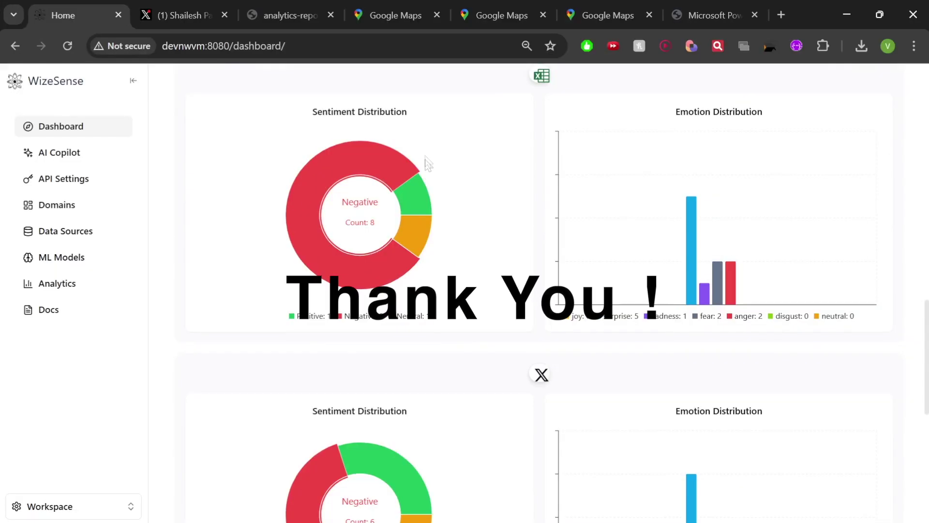
scroll(721, 237, down, 6)
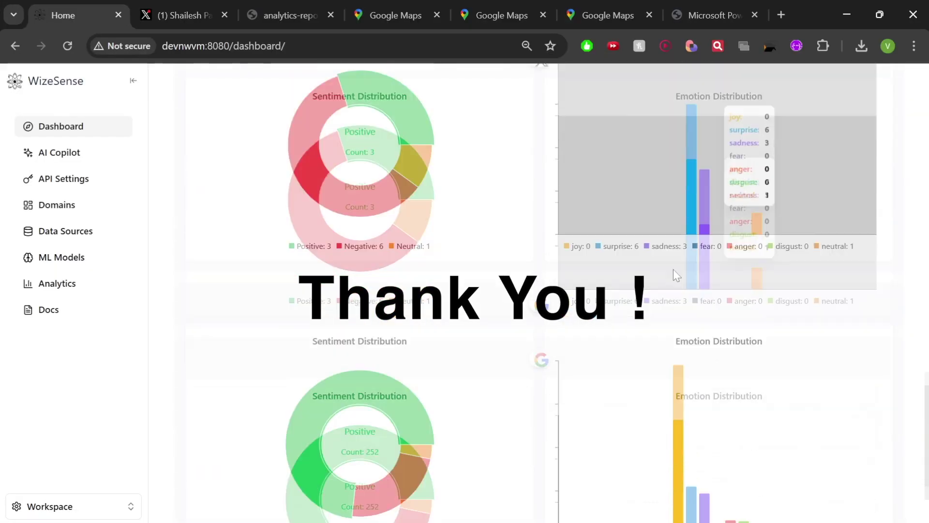
scroll(672, 268, down, 4)
scroll(588, 300, up, 15)
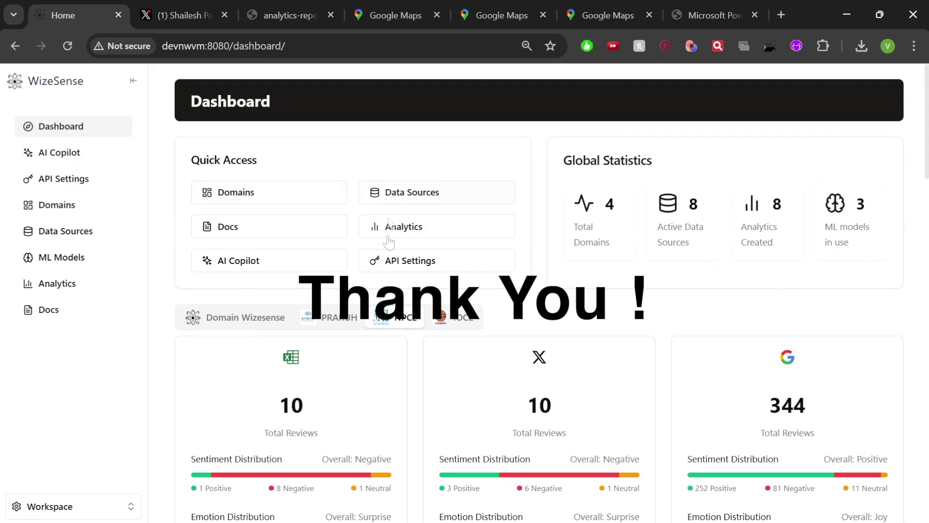
scroll(548, 301, down, 6)
scroll(548, 301, up, 6)
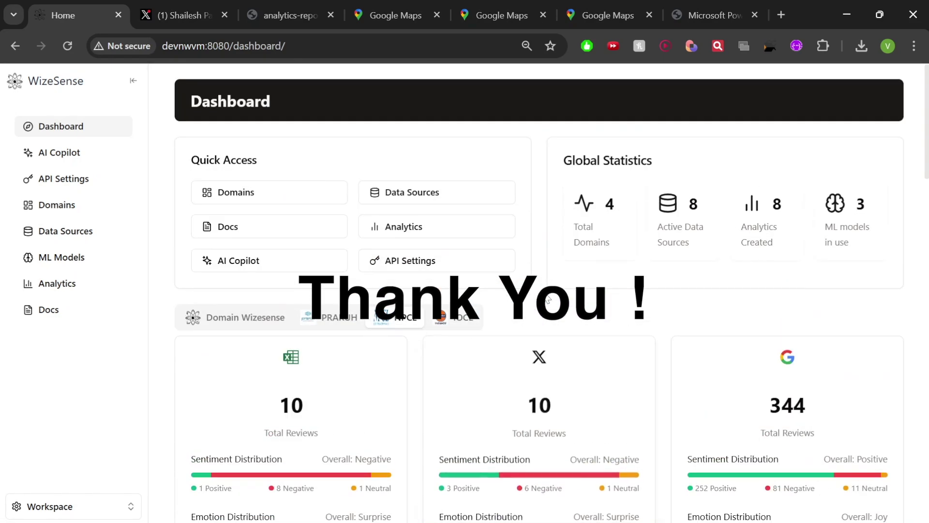